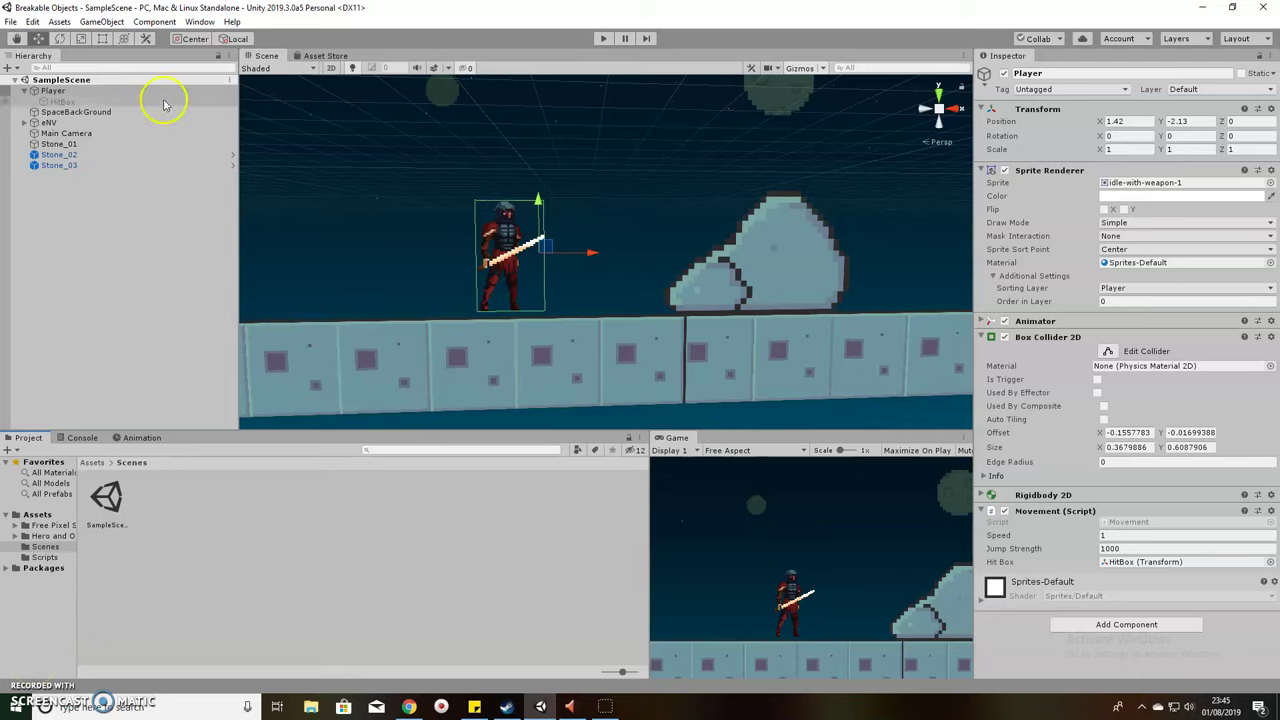
# Step: Open the Animation window on the Player's AttackB clip and play a preview of it
pyautogui.click(200, 22)
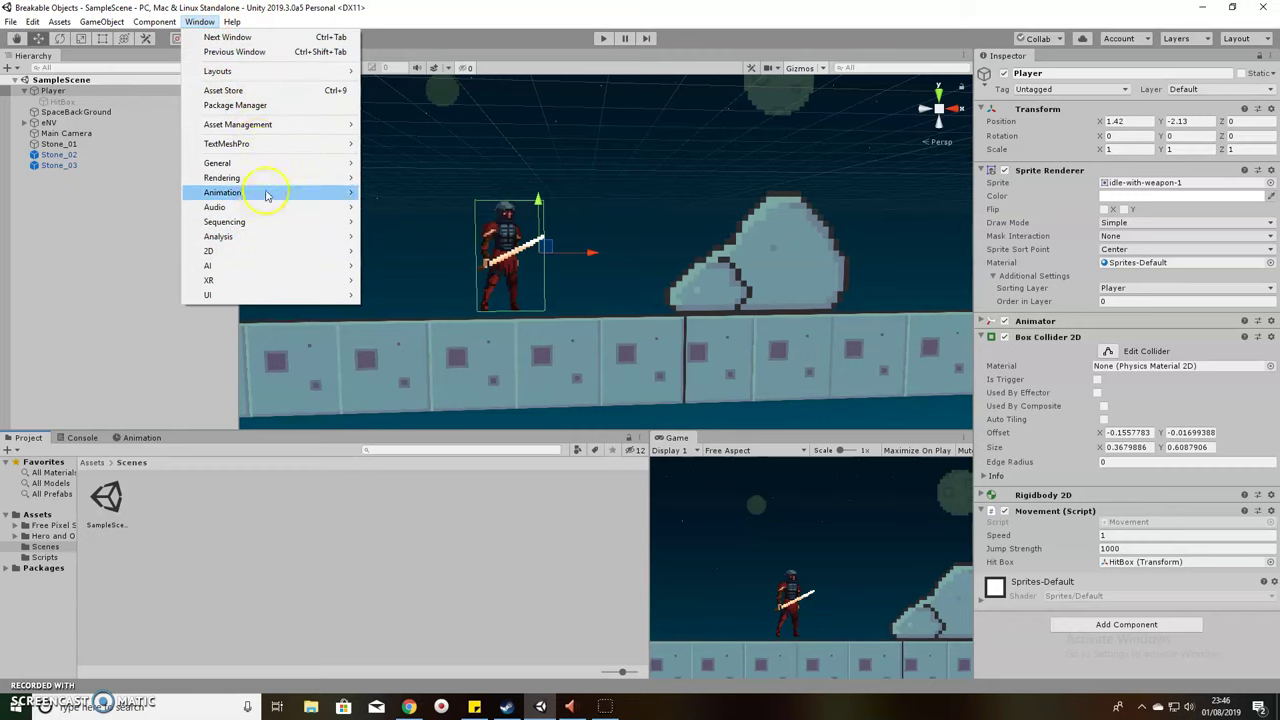
pyautogui.moveTo(222, 192)
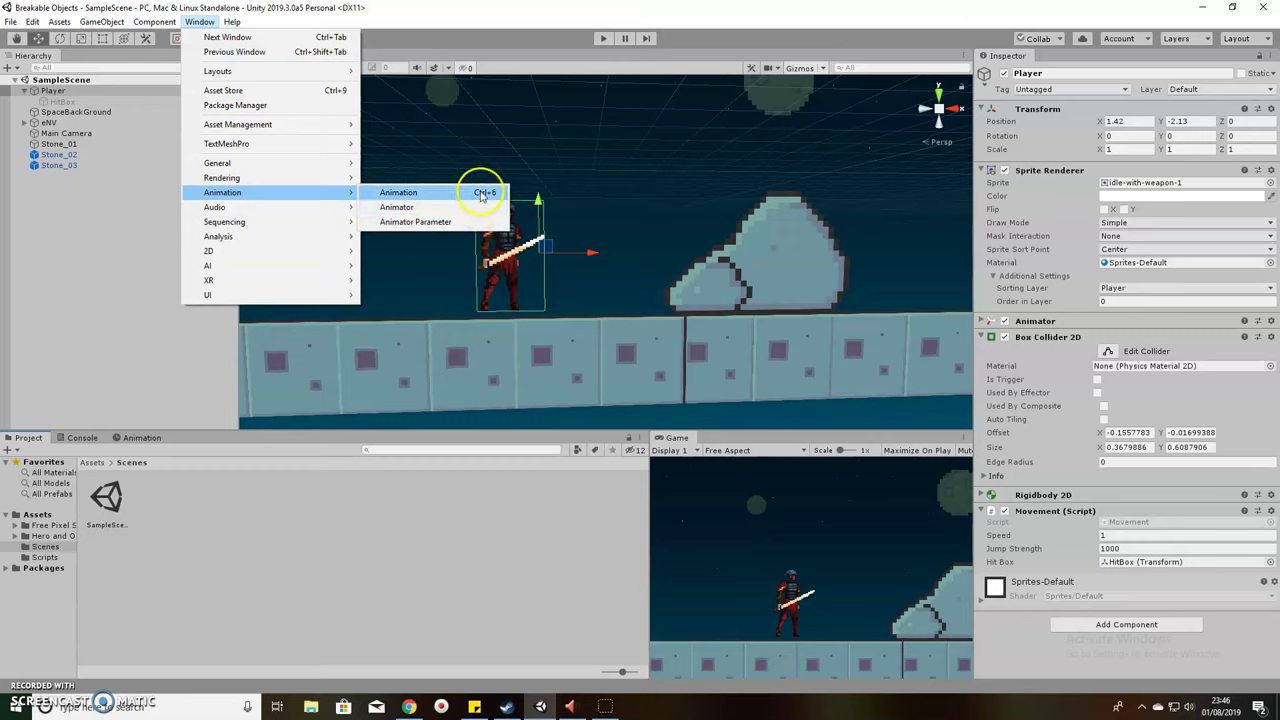
pyautogui.click(474, 192)
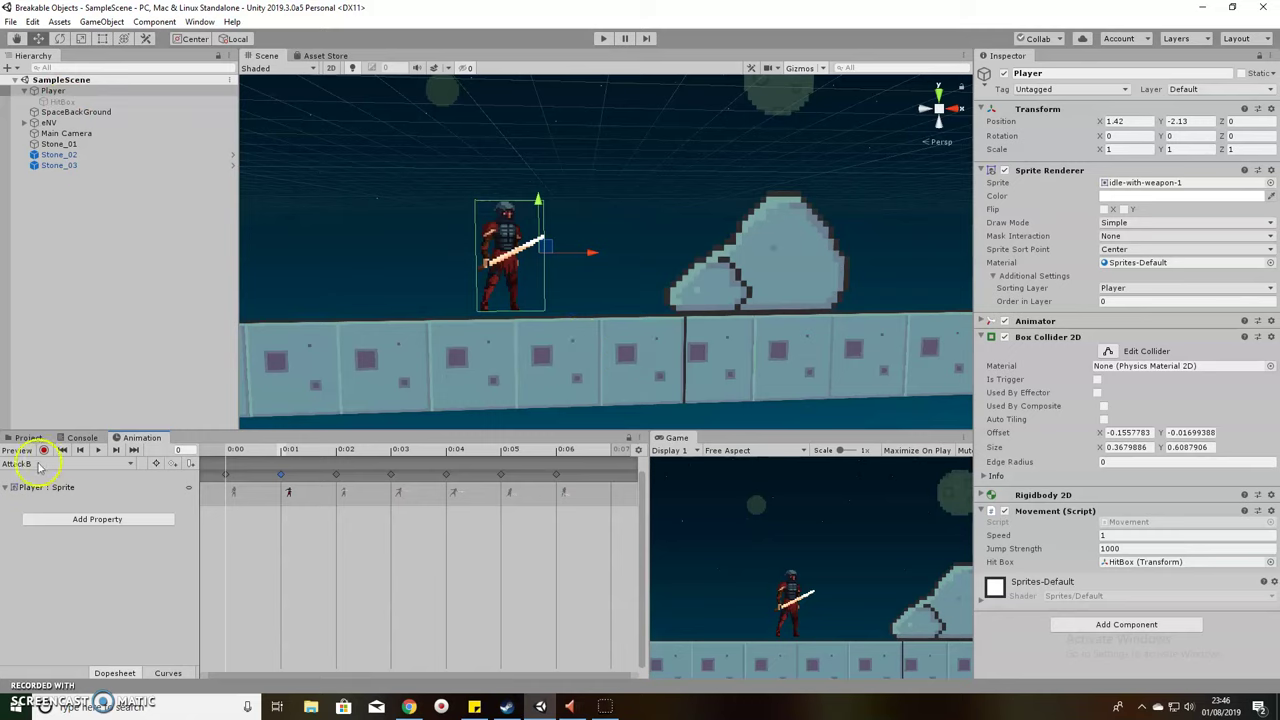
pyautogui.click(99, 451)
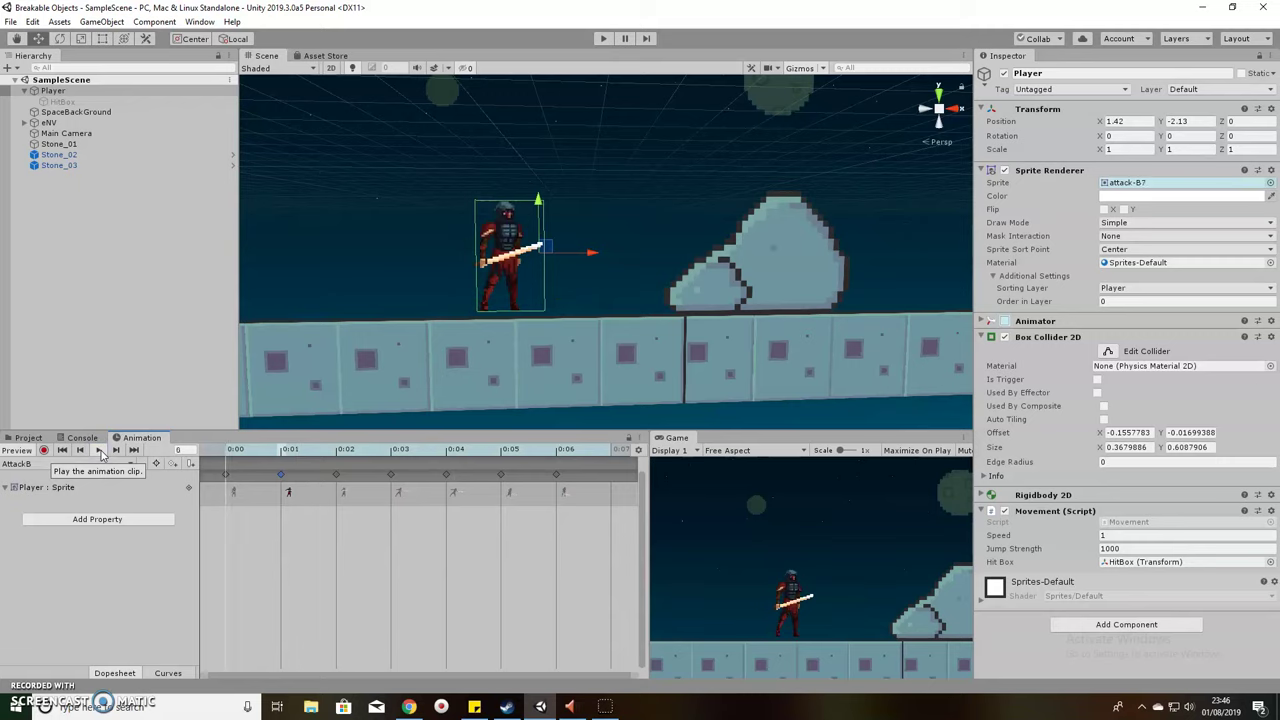
# Step: Tick HitBox active, stop the preview, and list HitBox's animatable properties under Add Property
pyautogui.click(62, 101)
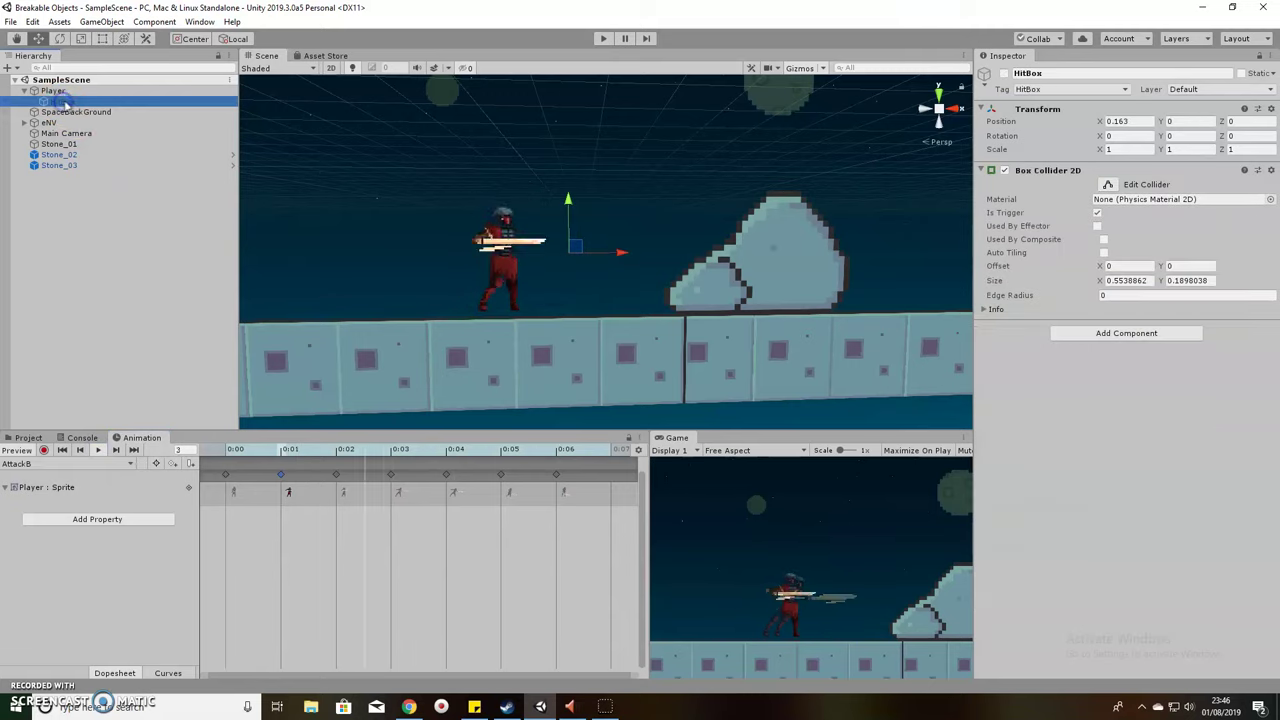
pyautogui.click(1004, 73)
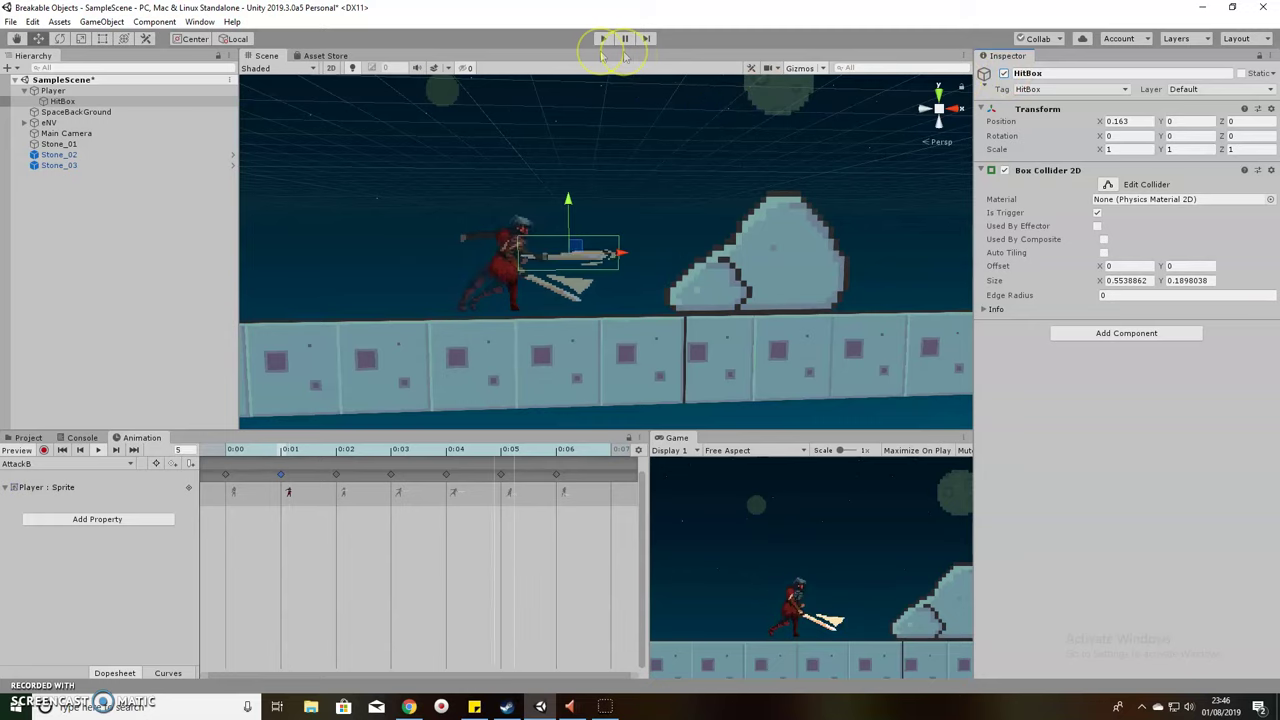
pyautogui.click(101, 450)
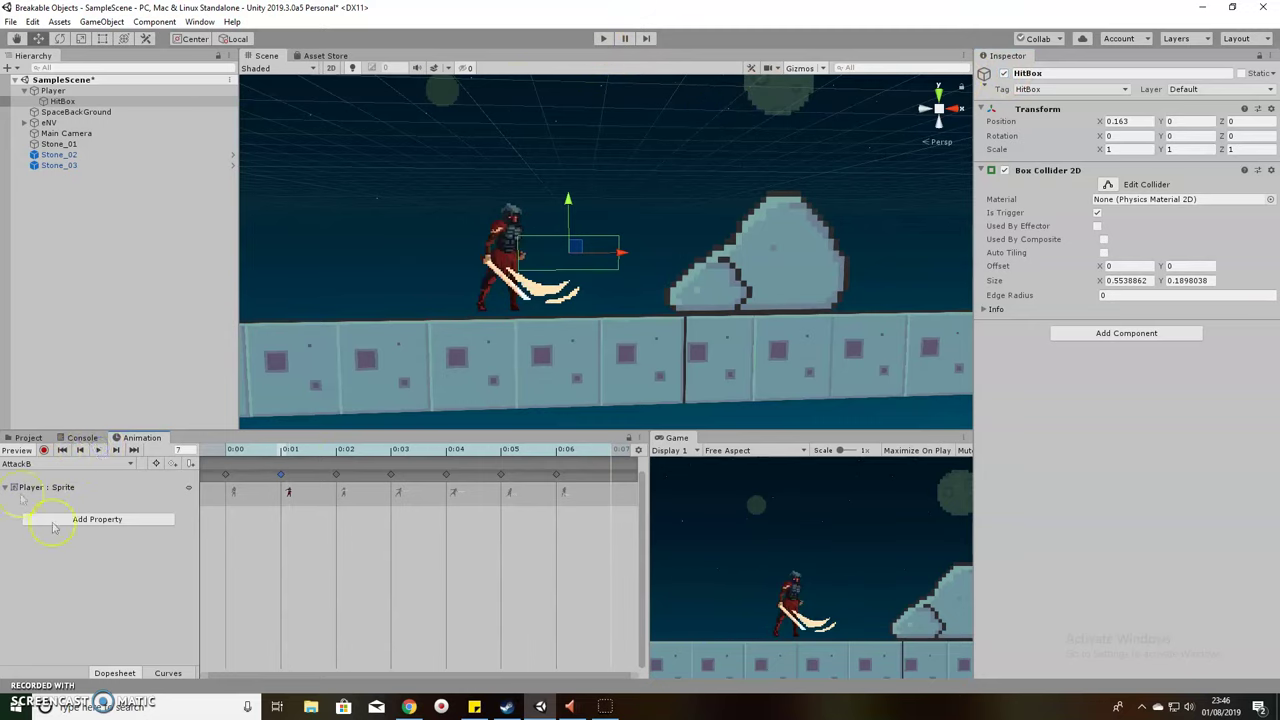
pyautogui.click(84, 522)
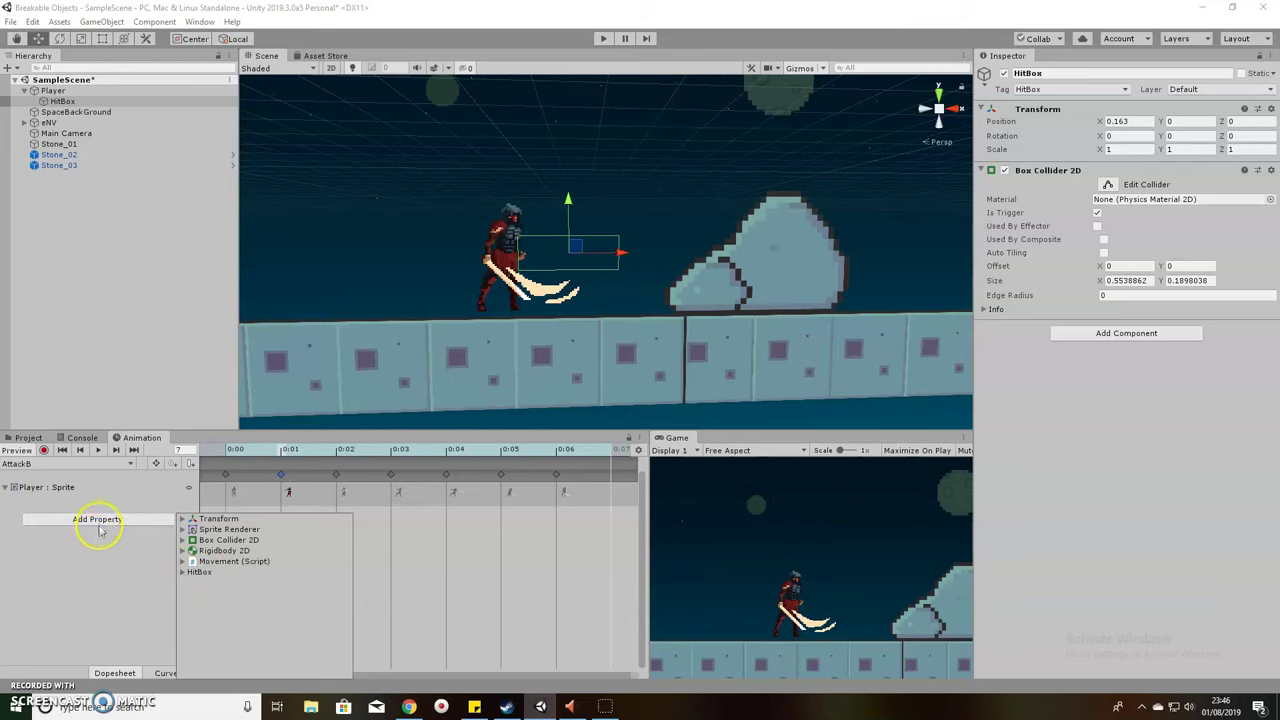
pyautogui.click(185, 575)
# Step: Add a HitBox Transform Position track to the AttackB clip
pyautogui.click(182, 573)
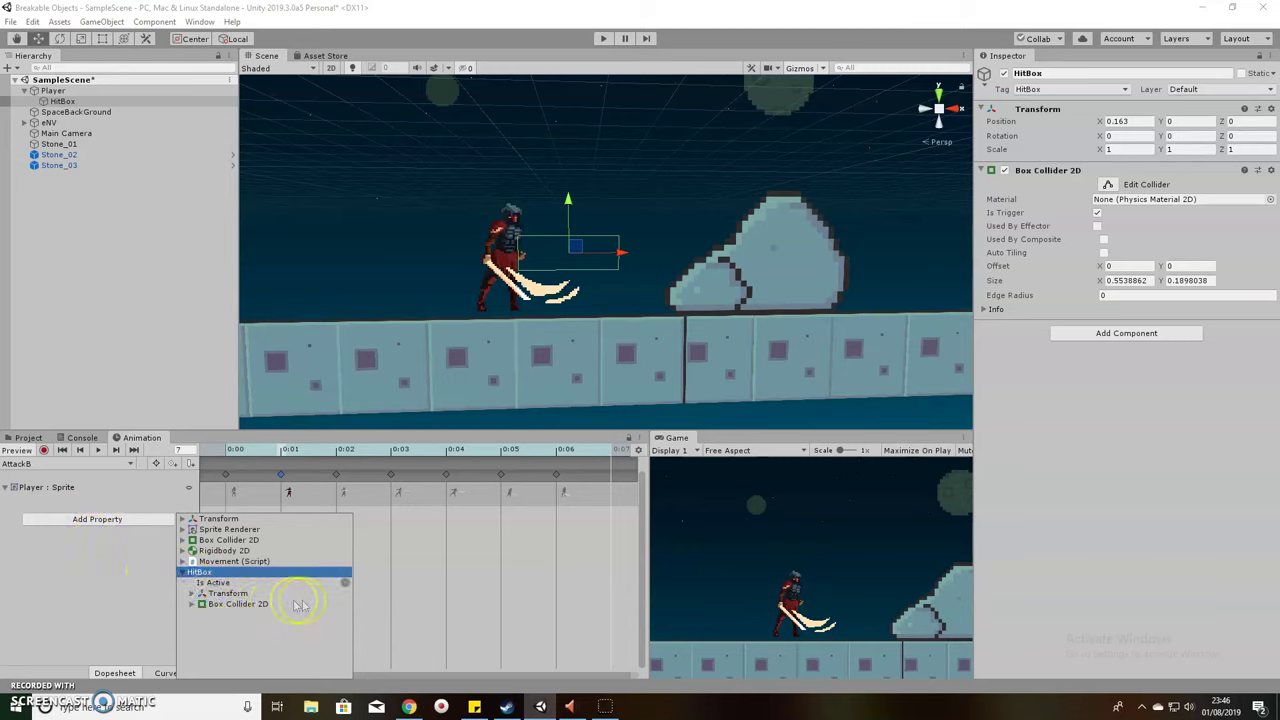
pyautogui.click(205, 593)
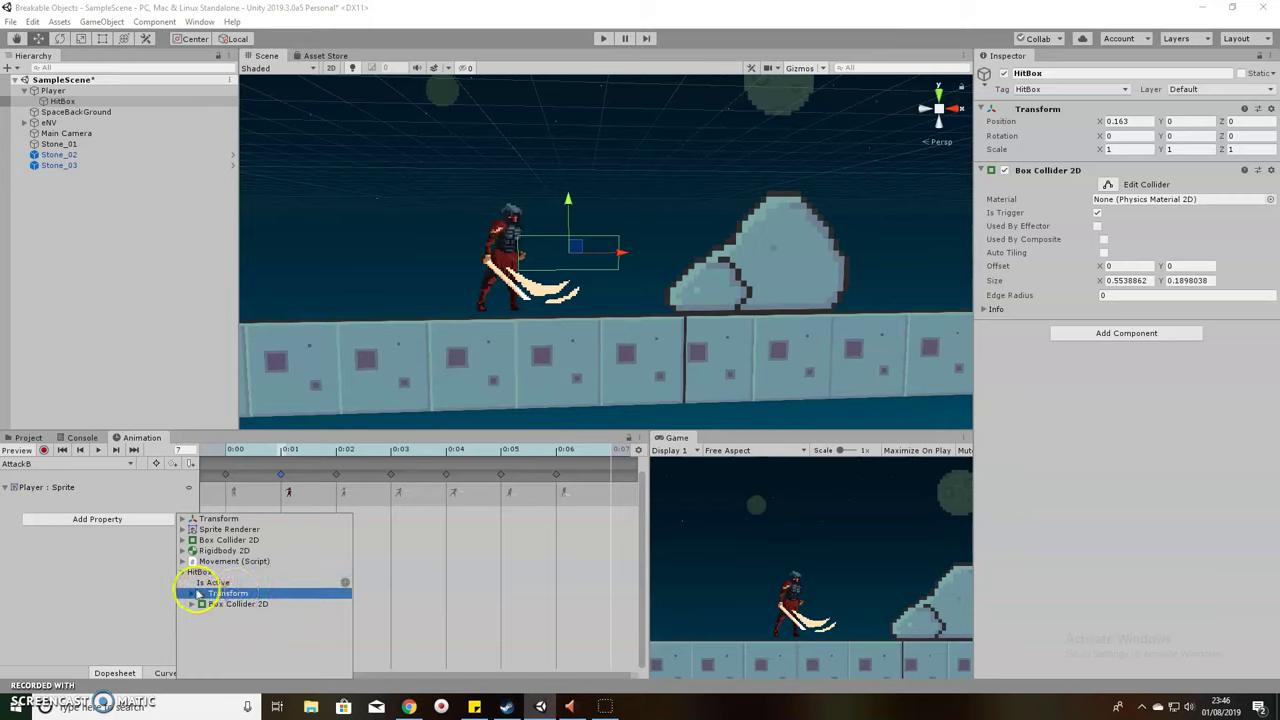
pyautogui.click(193, 597)
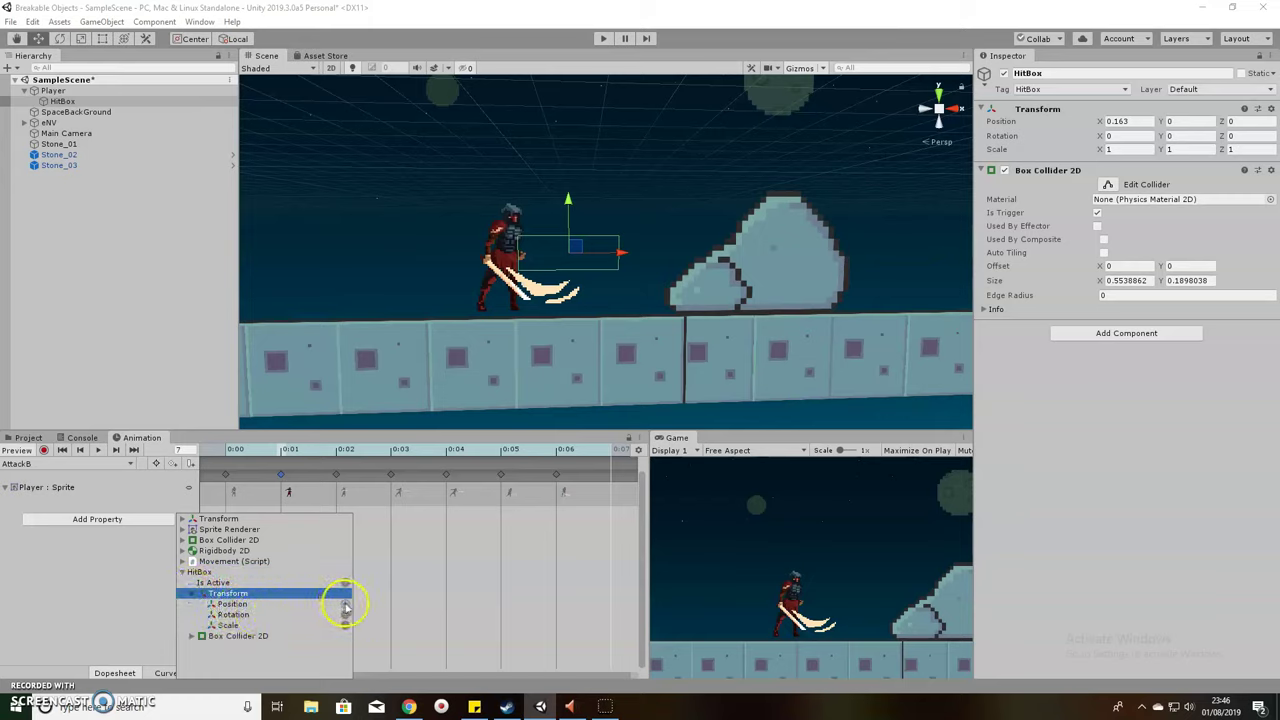
pyautogui.click(345, 604)
# Step: Move the first Position key to frame 1, shift the HitBox onto the sword, and enable recording
pyautogui.click(228, 514)
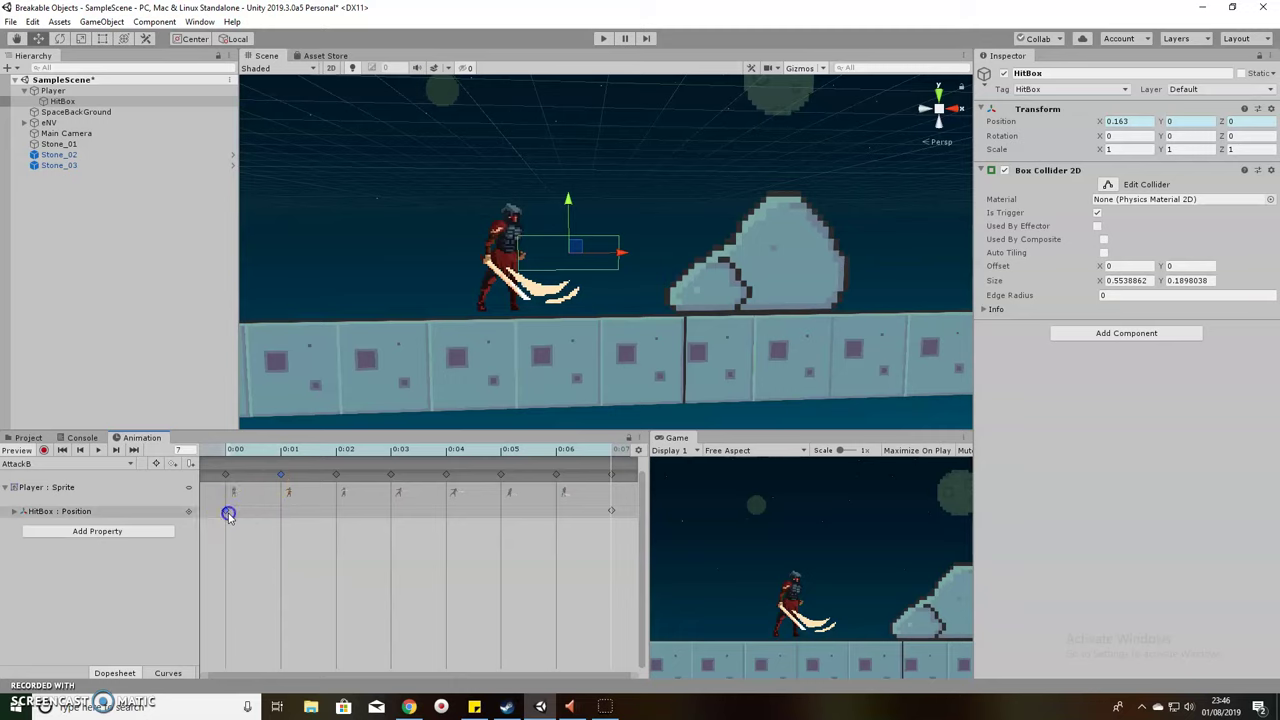
pyautogui.click(227, 451)
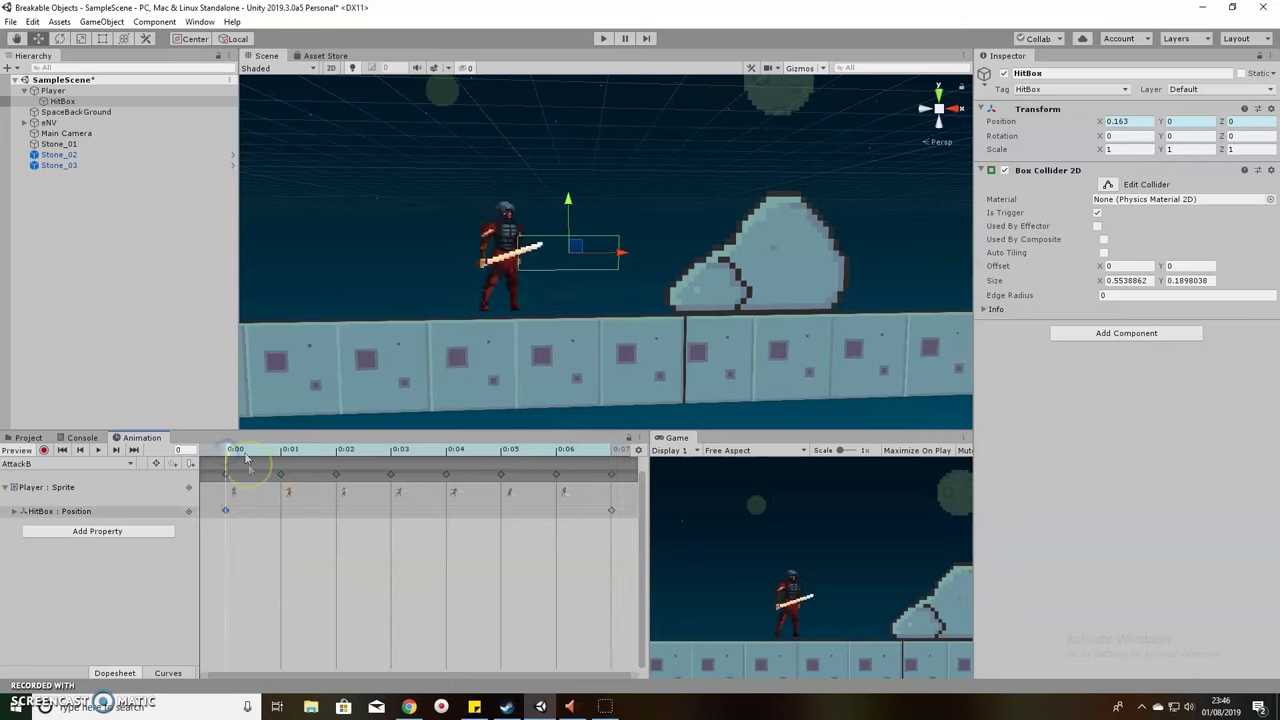
pyautogui.moveTo(247, 458); pyautogui.dragTo(279, 452)
pyautogui.click(229, 499)
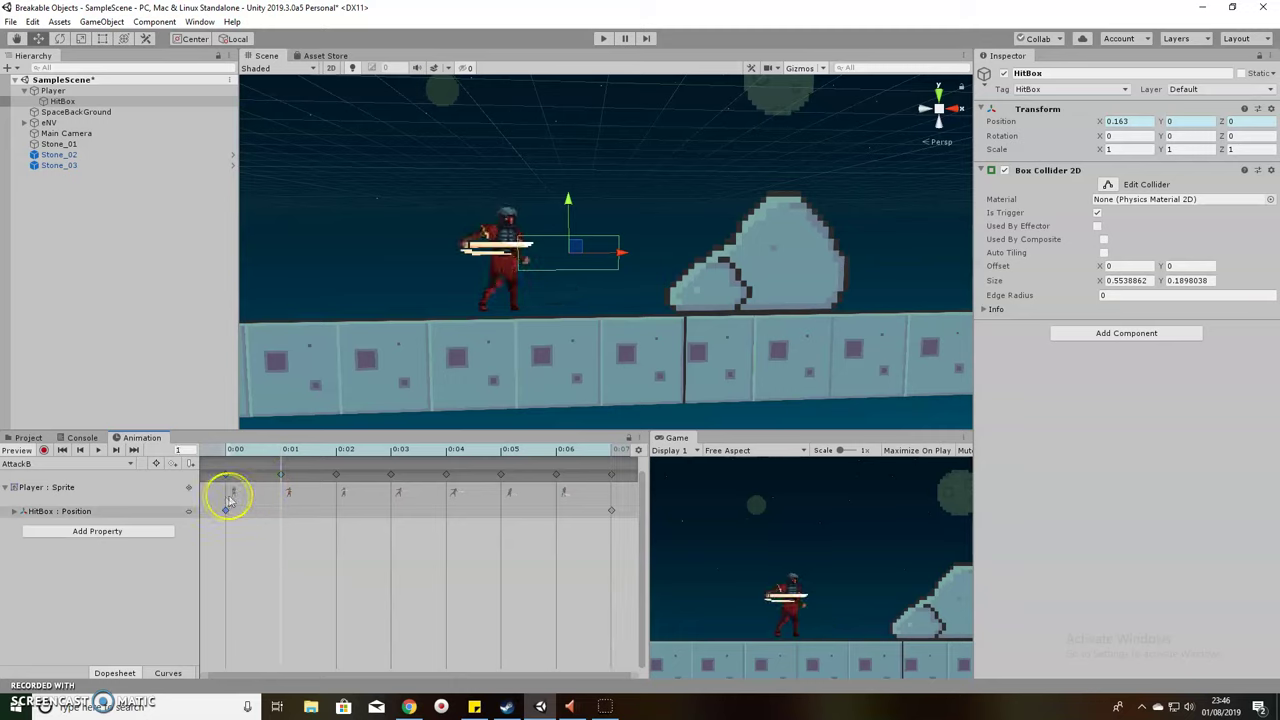
pyautogui.moveTo(225, 511); pyautogui.dragTo(257, 513)
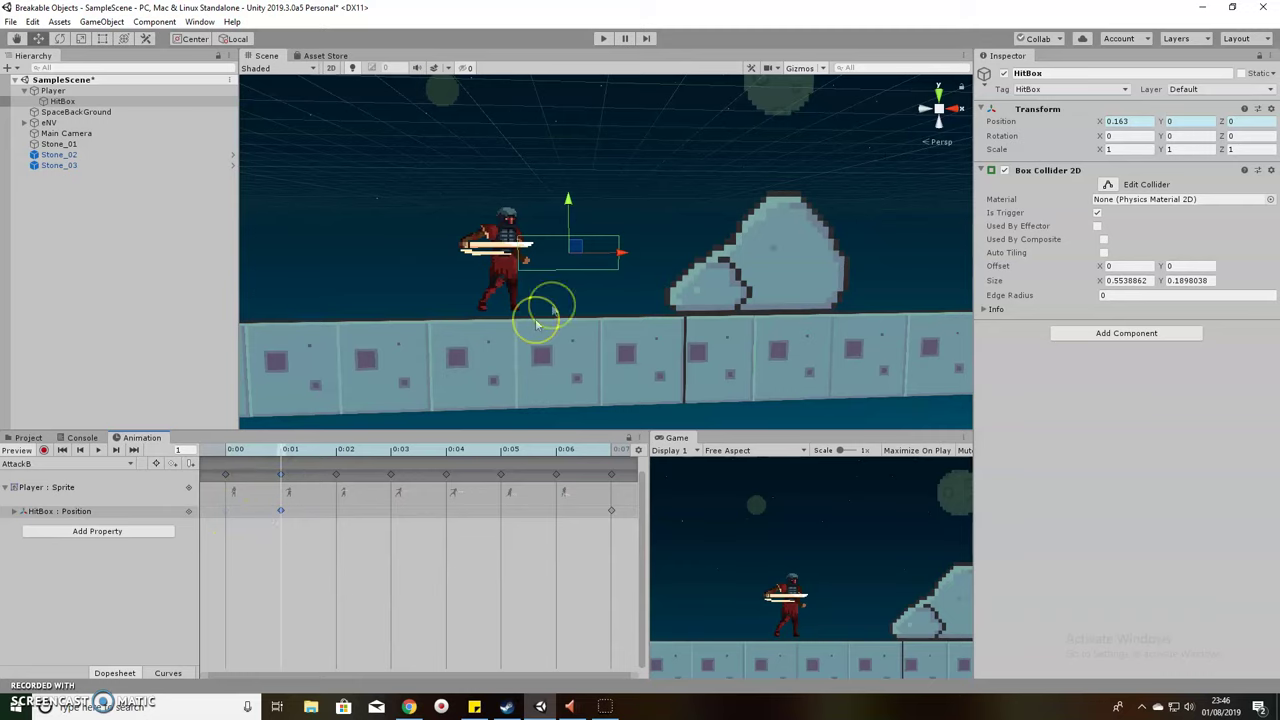
pyautogui.moveTo(622, 252); pyautogui.dragTo(606, 256)
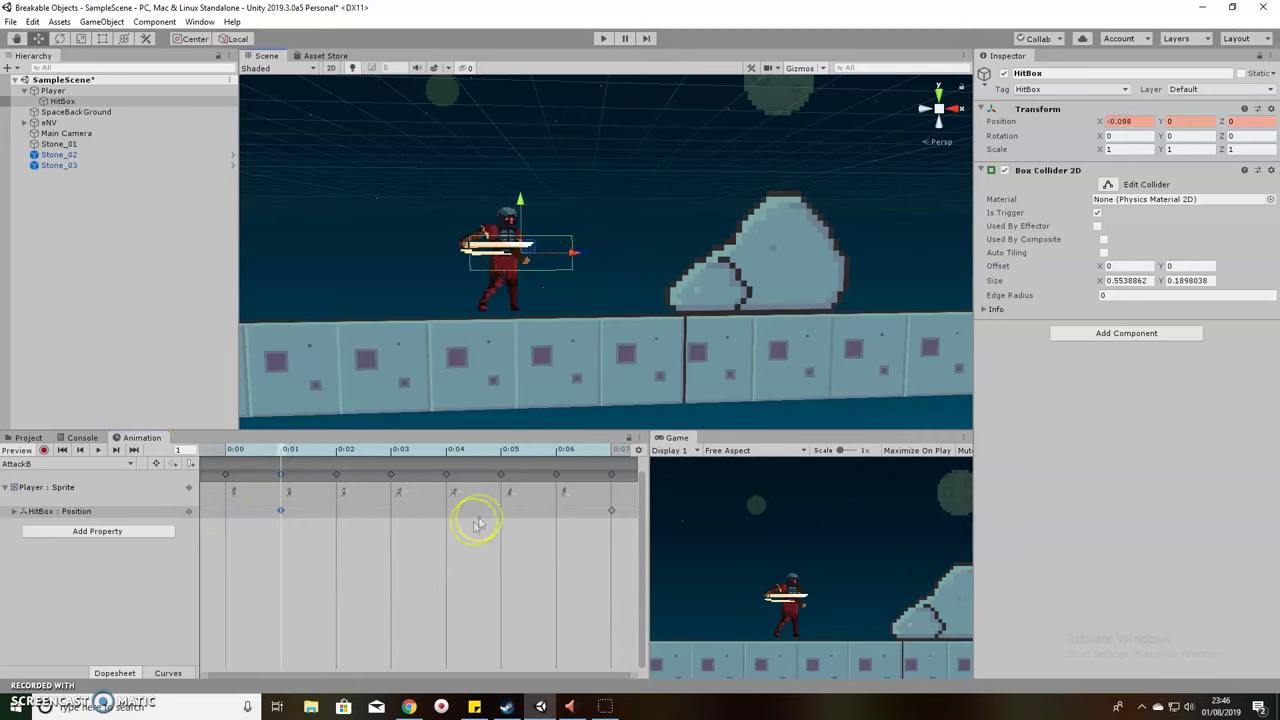
pyautogui.click(43, 451)
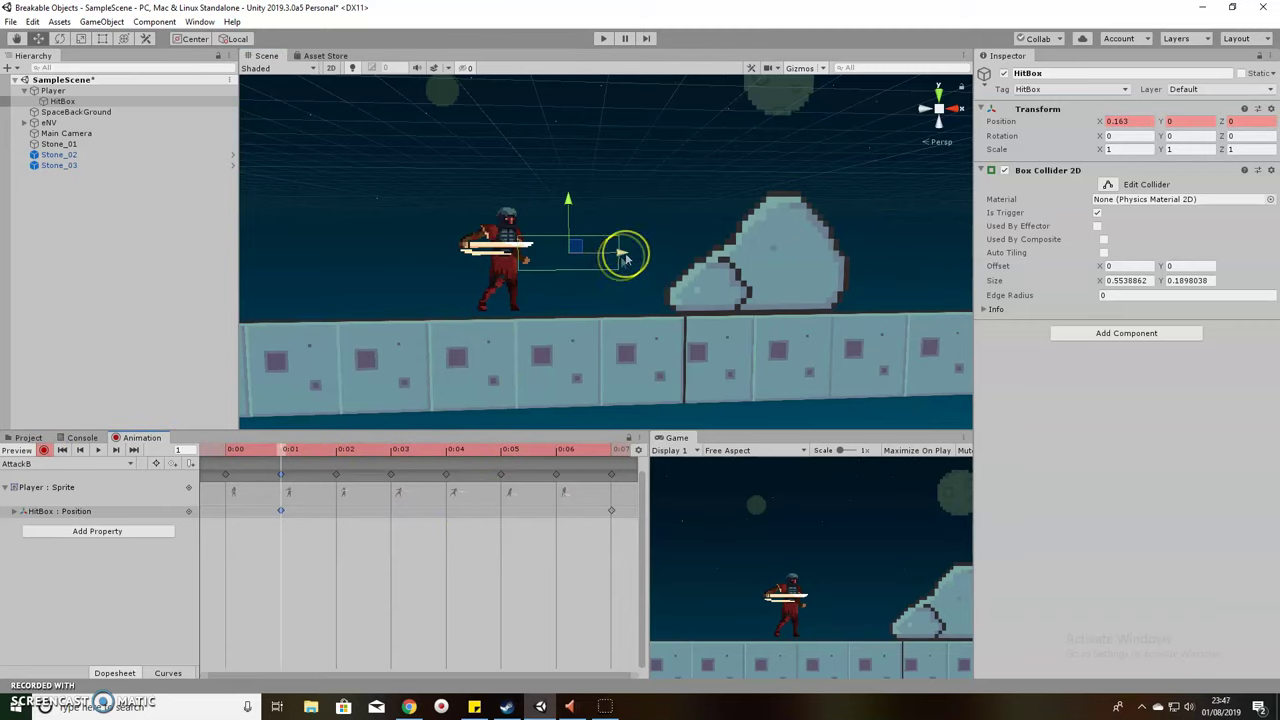
# Step: Keyframe the HitBox position over the sword on frames 1, 2 and 3
pyautogui.moveTo(622, 258); pyautogui.dragTo(578, 264)
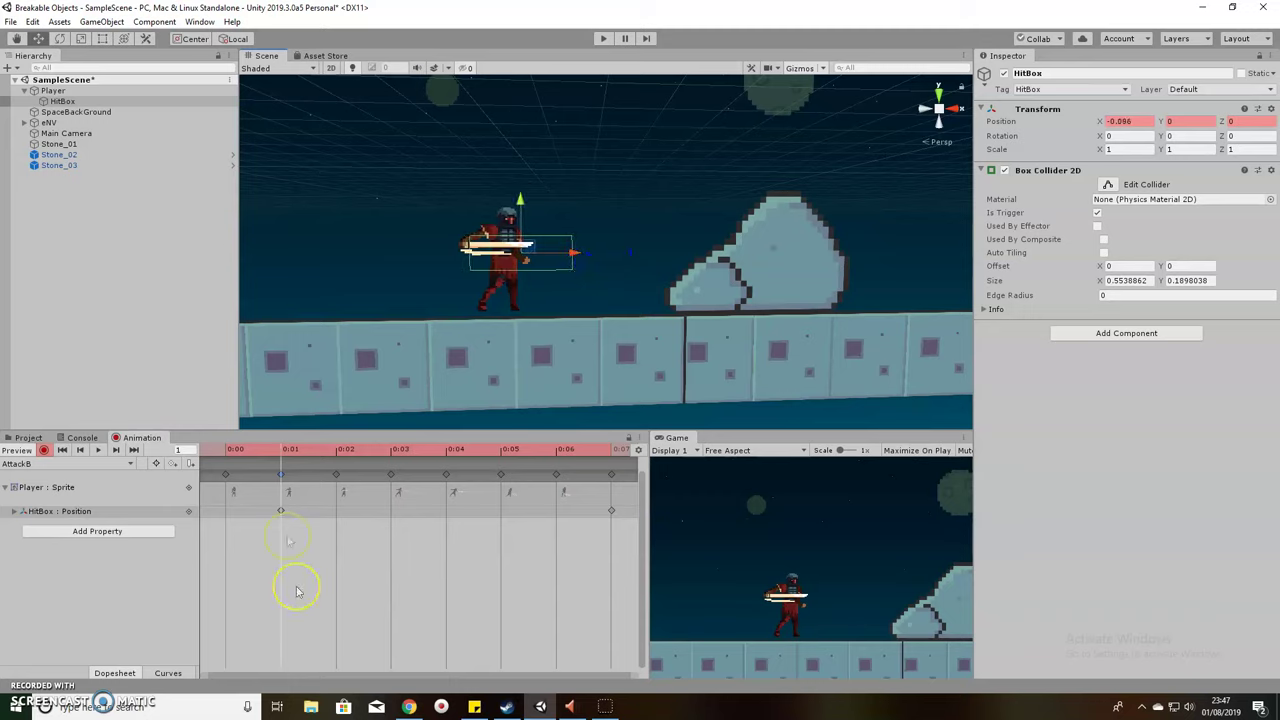
pyautogui.click(340, 451)
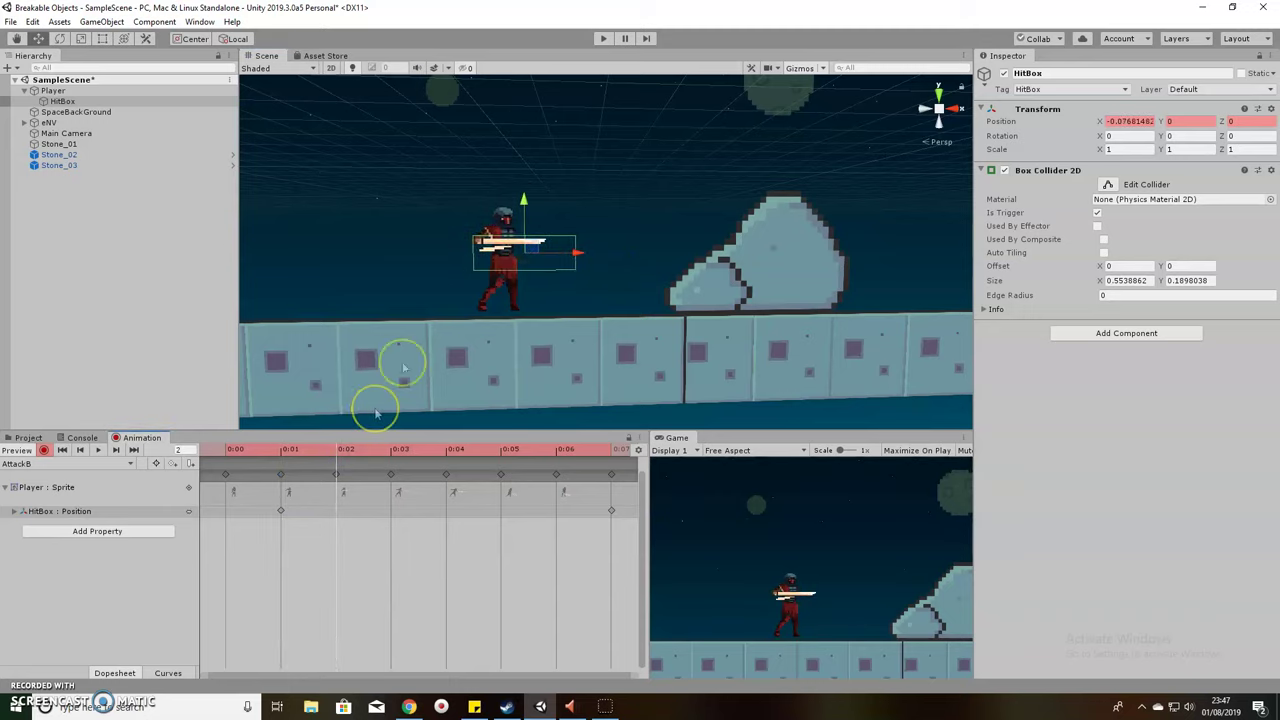
pyautogui.moveTo(580, 262); pyautogui.dragTo(580, 258)
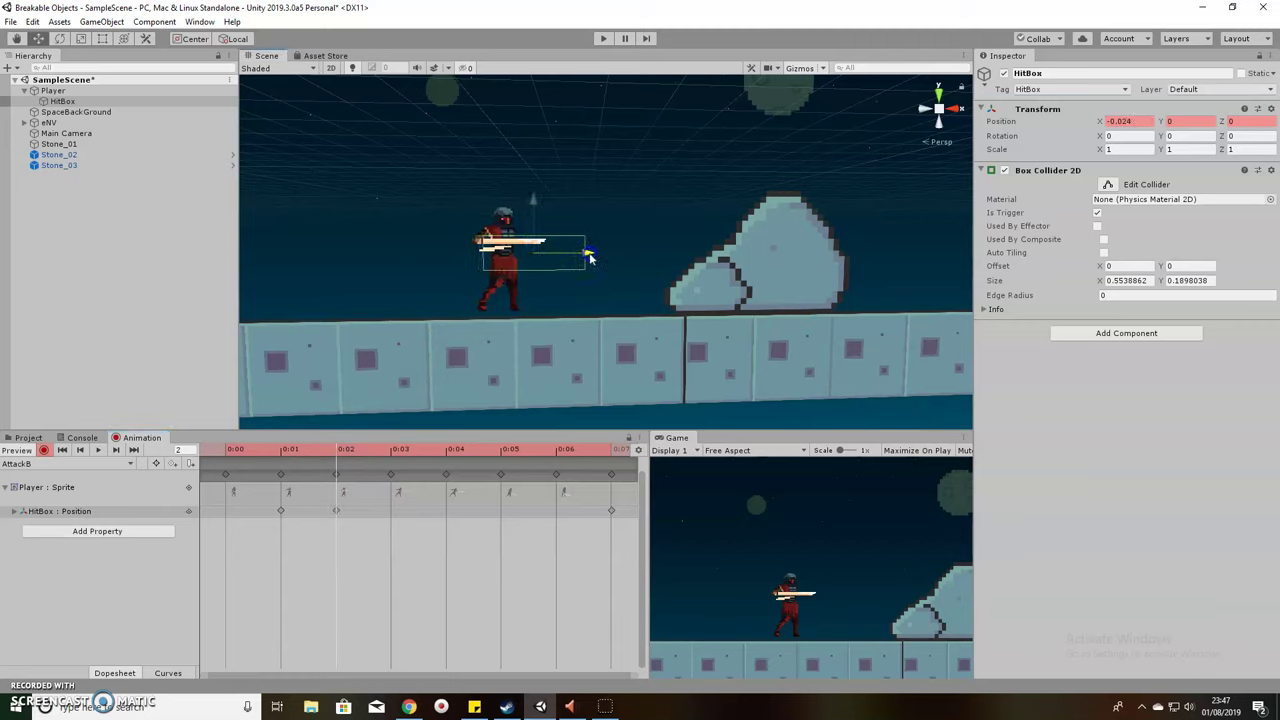
pyautogui.click(393, 457)
pyautogui.moveTo(549, 285); pyautogui.dragTo(625, 256)
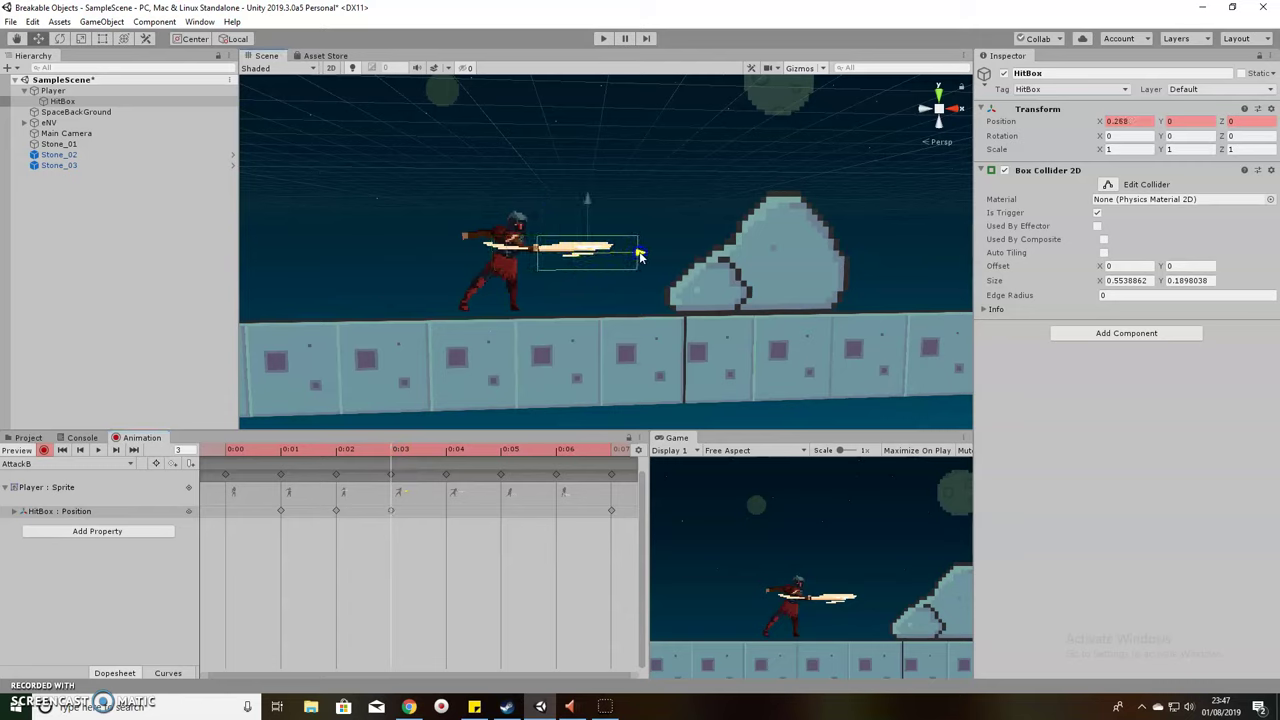
# Step: Align the HitBox with the sword tip on frame 4, then stop recording and play back
pyautogui.click(447, 449)
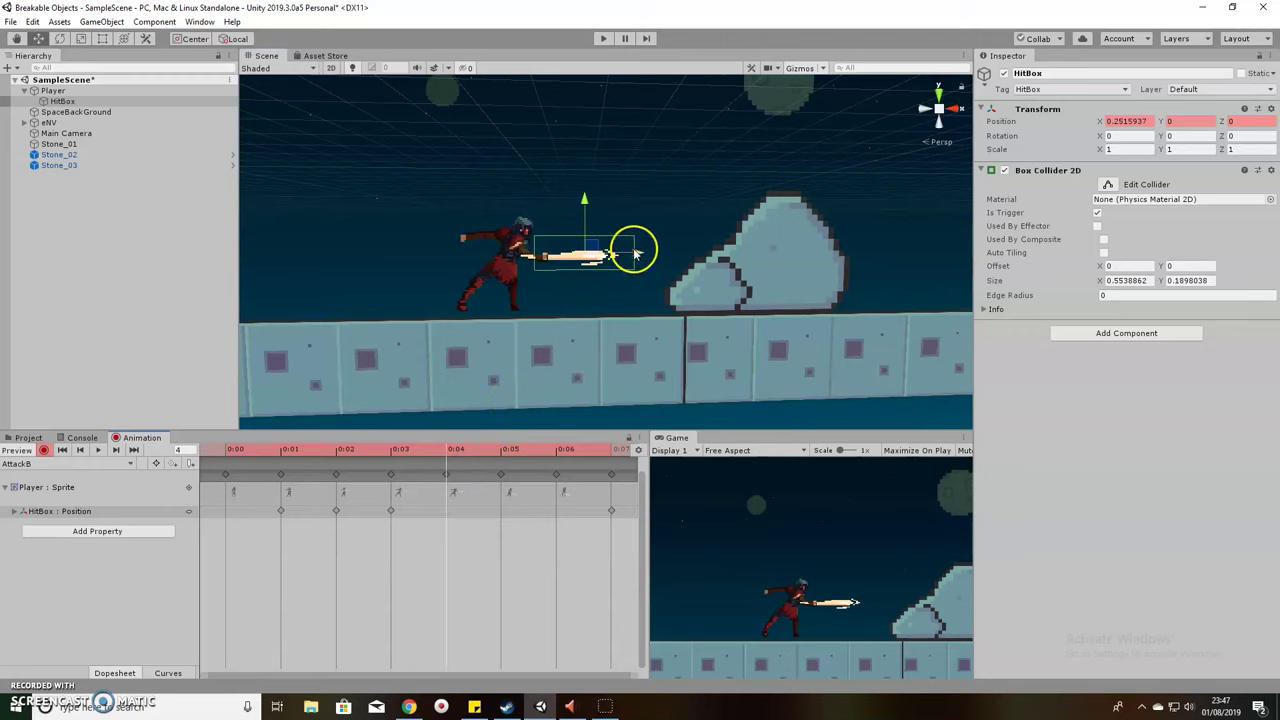
pyautogui.moveTo(636, 253); pyautogui.dragTo(645, 255)
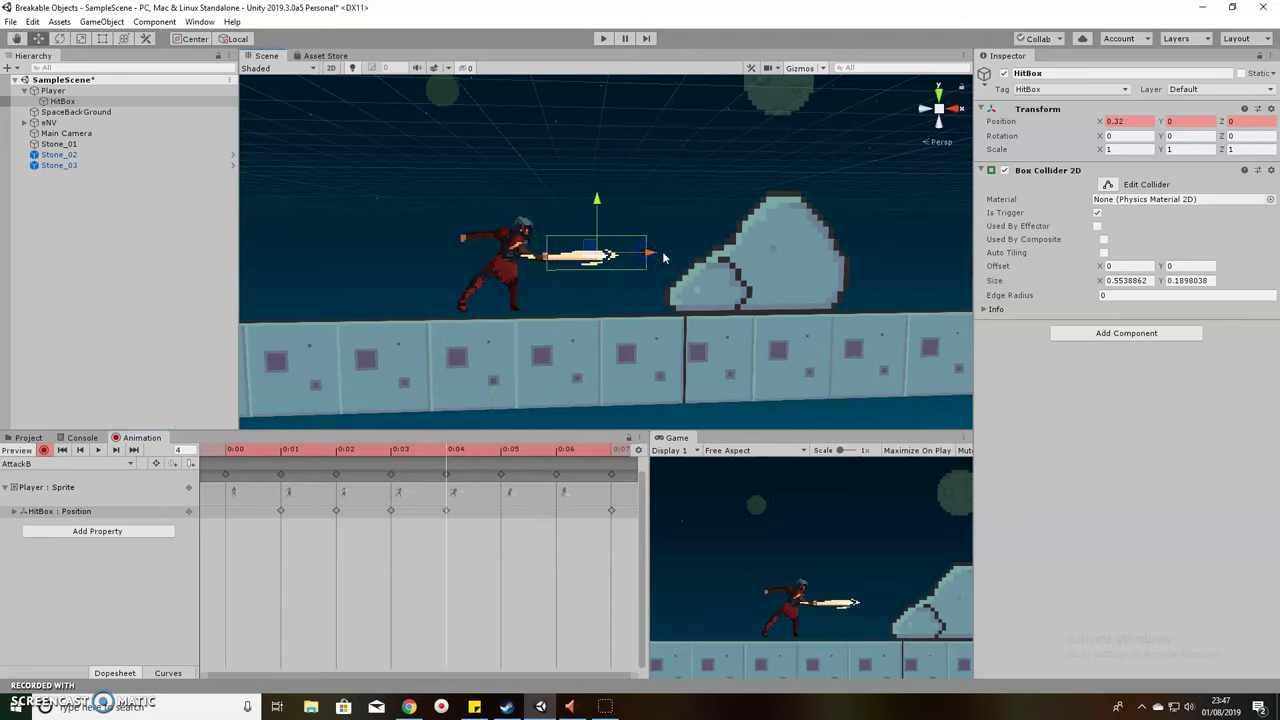
pyautogui.moveTo(596, 201); pyautogui.dragTo(597, 207)
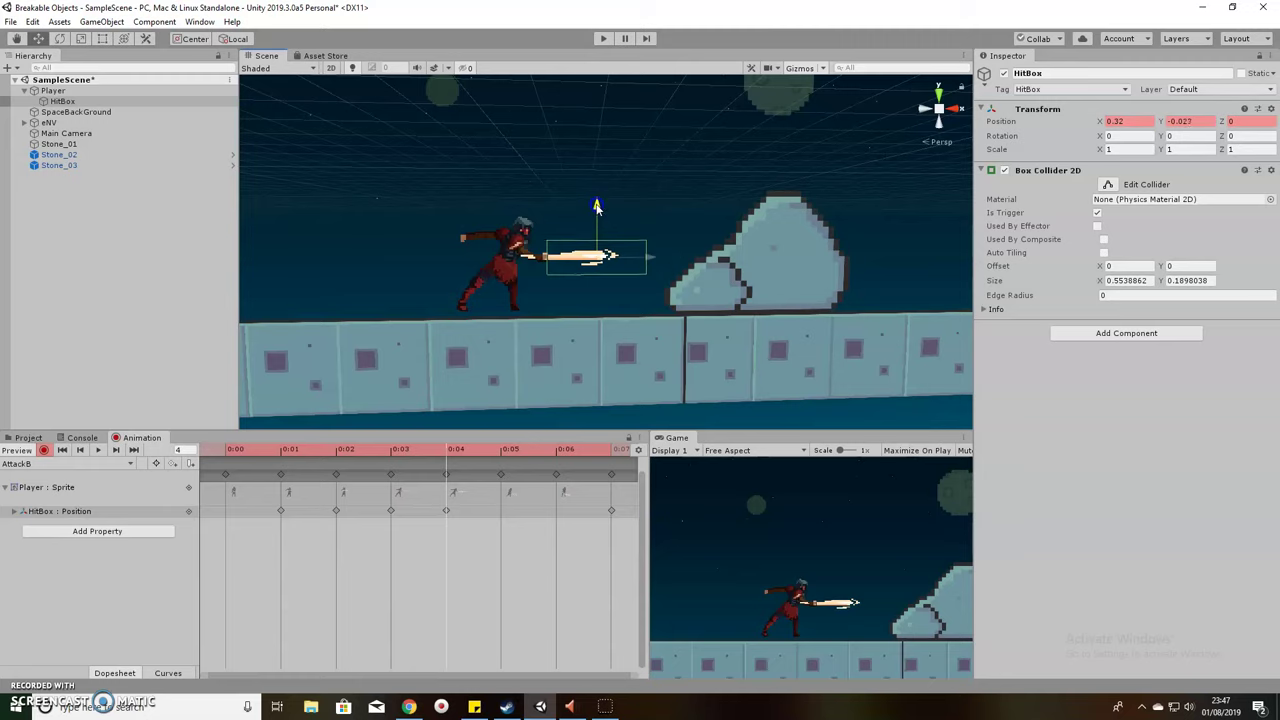
pyautogui.click(501, 451)
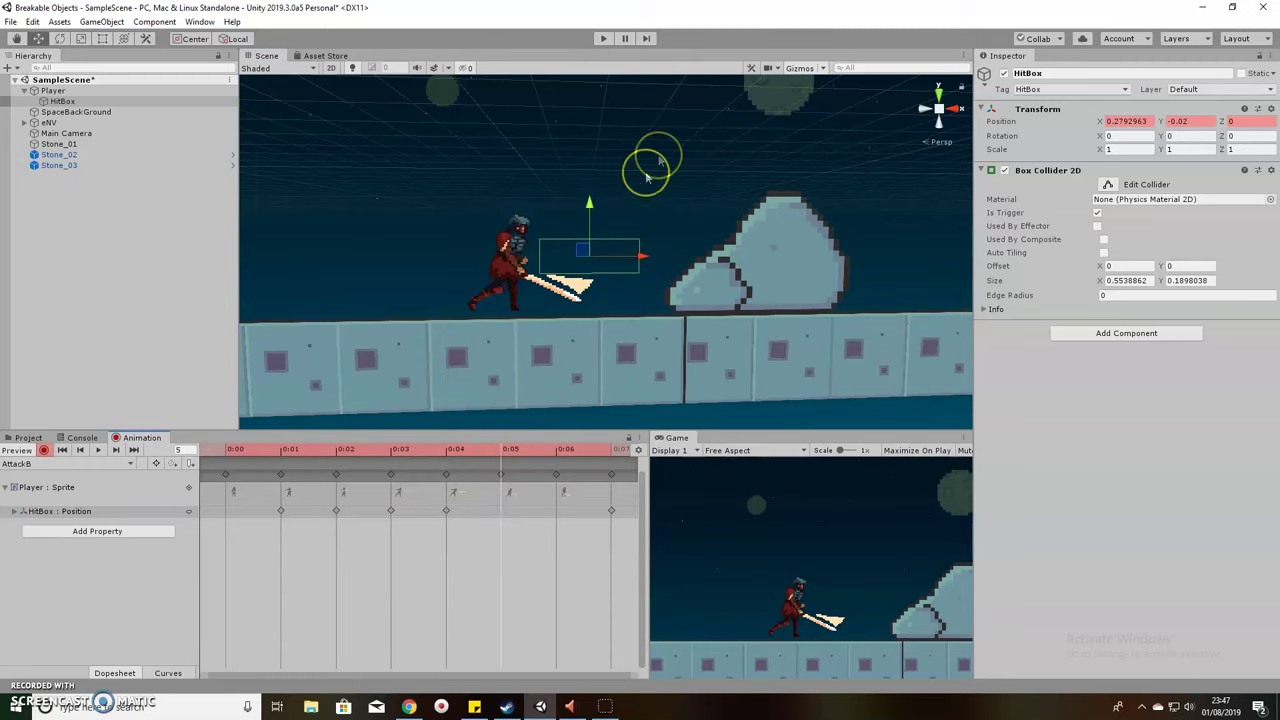
pyautogui.click(43, 451)
pyautogui.click(100, 451)
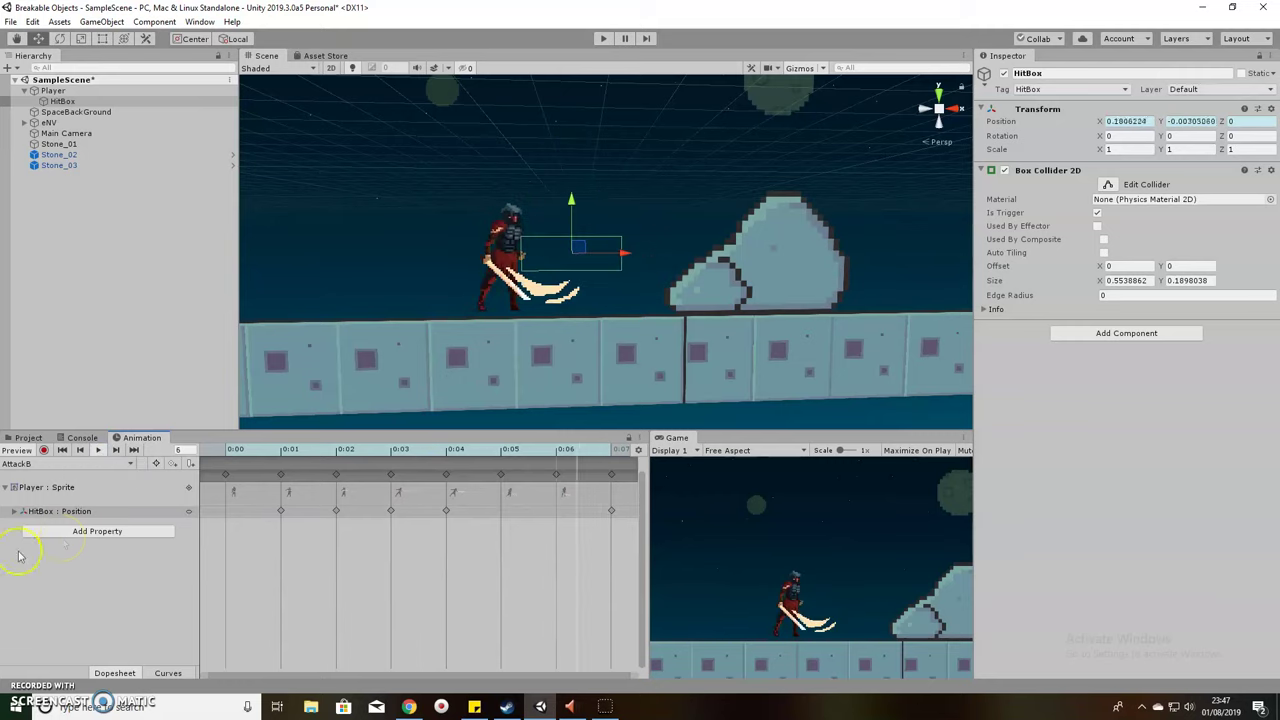
# Step: Add a HitBox Is Active track and move its first key to frame 1
pyautogui.click(98, 451)
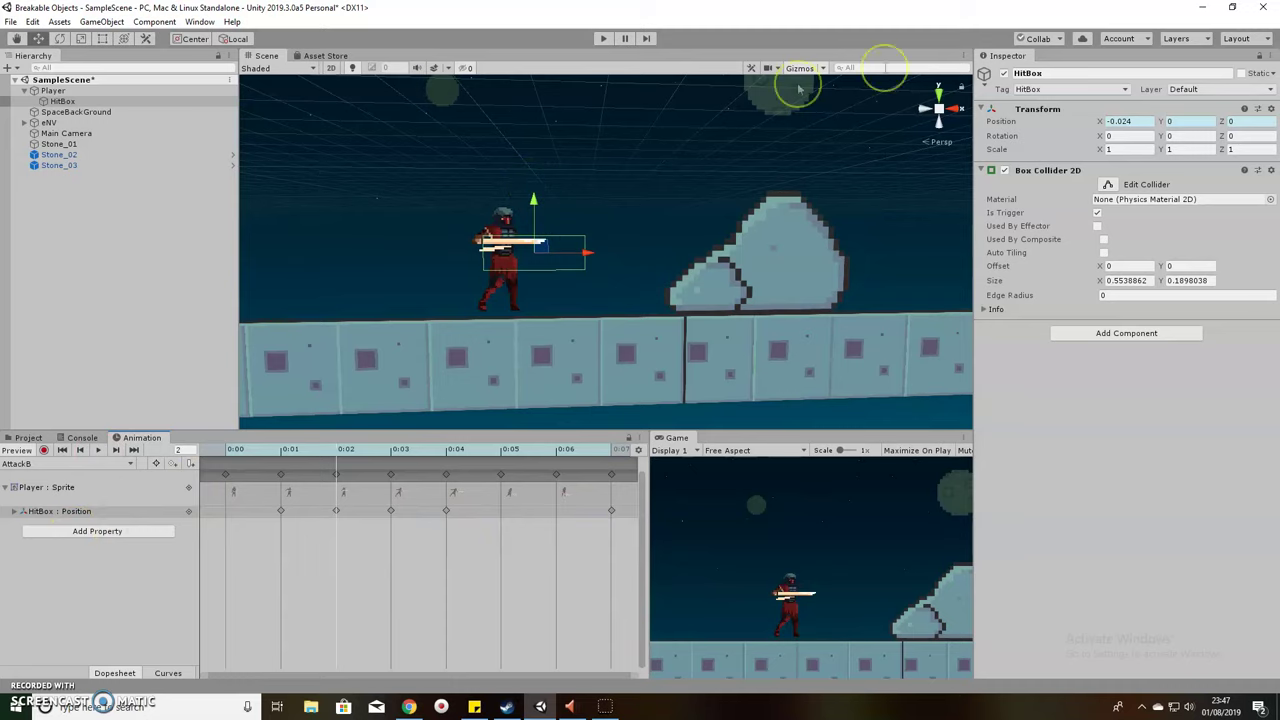
pyautogui.click(104, 536)
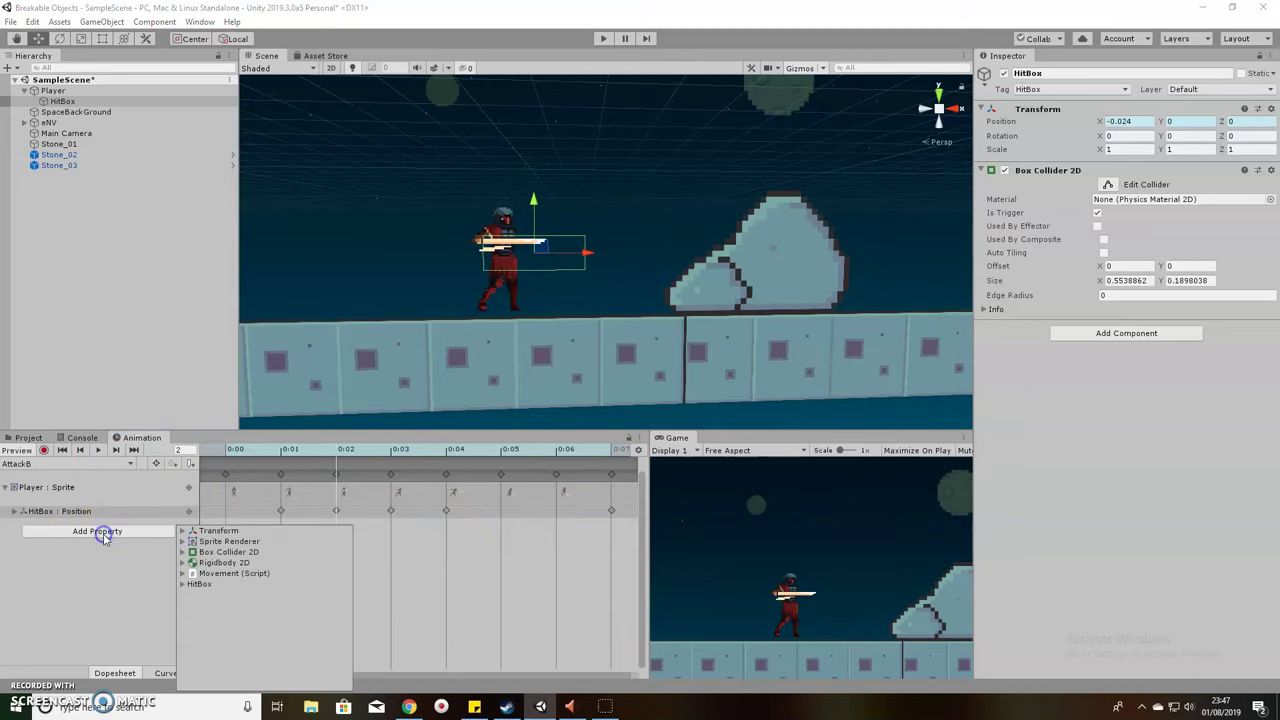
pyautogui.click(184, 586)
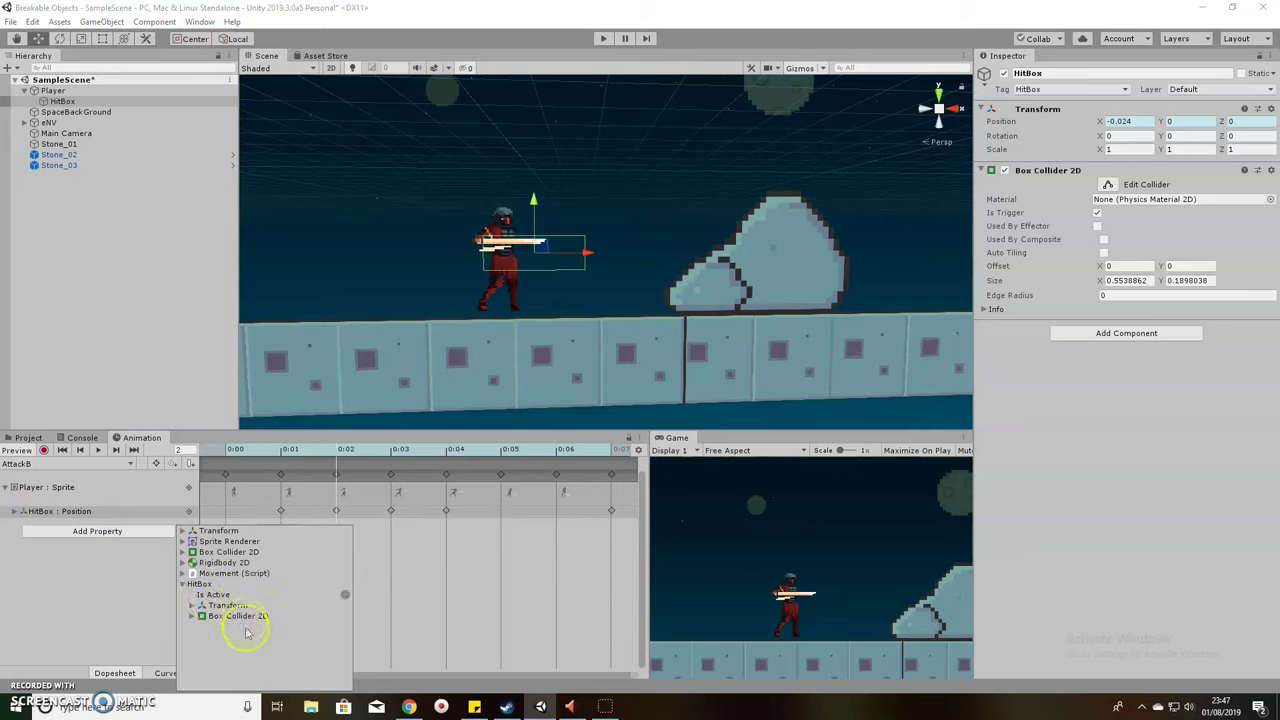
pyautogui.click(350, 596)
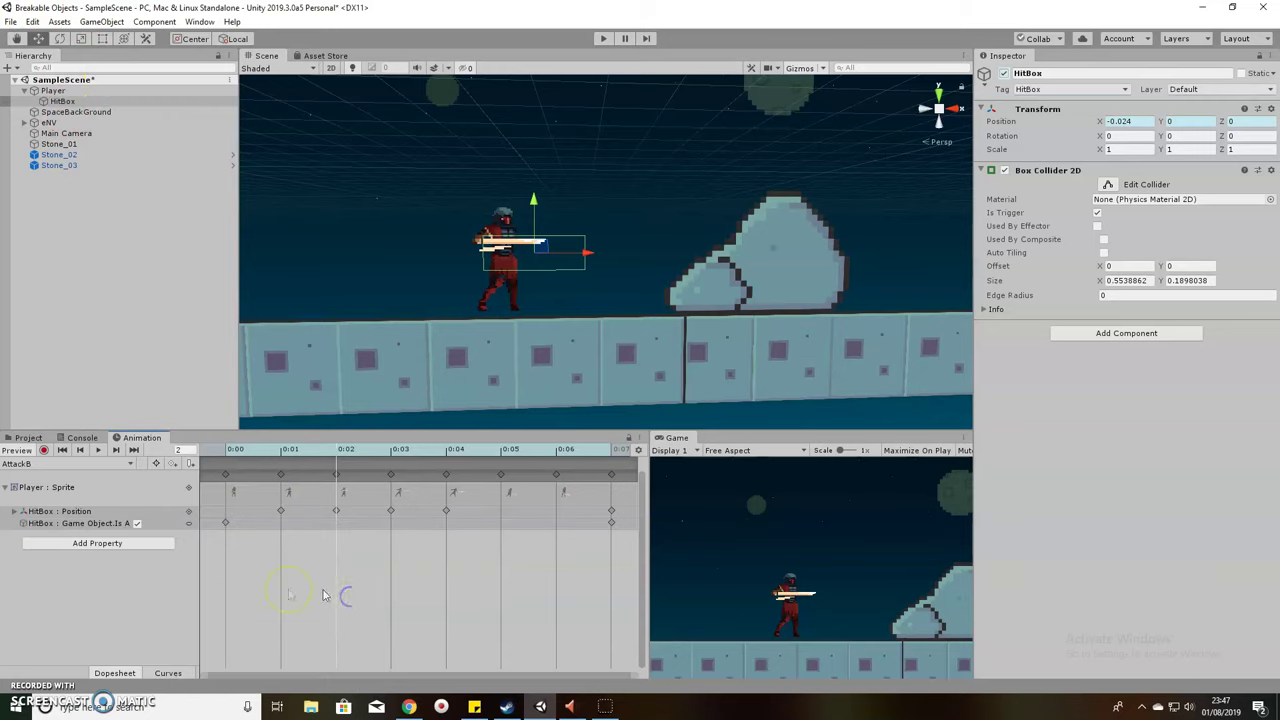
pyautogui.click(225, 525)
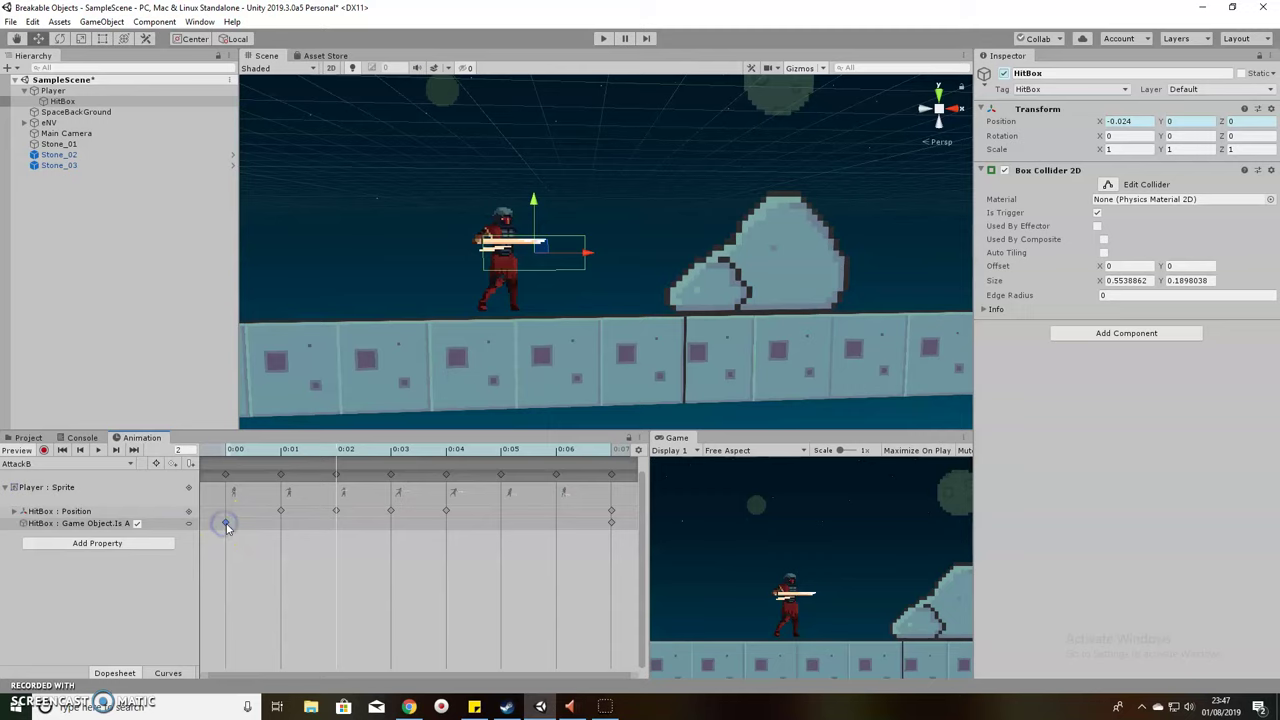
pyautogui.moveTo(227, 527); pyautogui.dragTo(280, 533)
# Step: Adjust the active-state keys around frame 1, then key HitBox inactive at frame 5
pyautogui.click(229, 449)
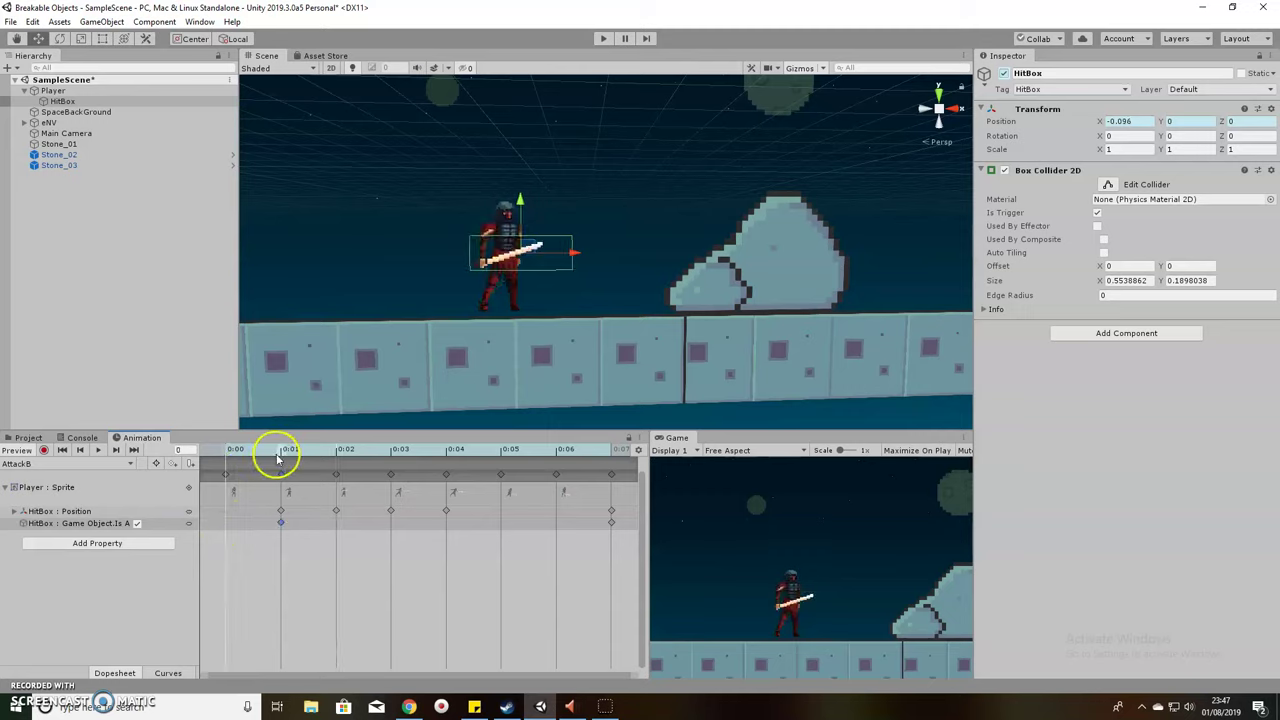
pyautogui.click(281, 452)
pyautogui.moveTo(243, 491); pyautogui.dragTo(216, 515)
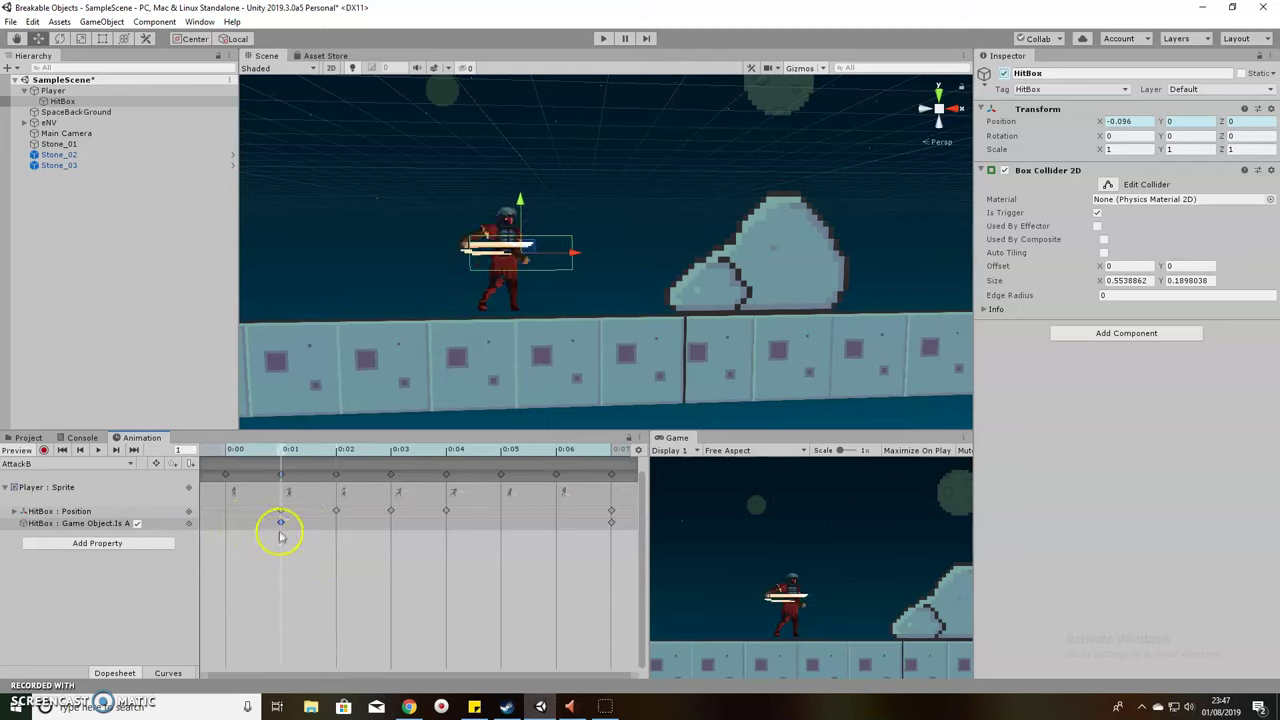
pyautogui.moveTo(281, 533); pyautogui.dragTo(320, 530)
pyautogui.click(502, 522)
pyautogui.click(499, 450)
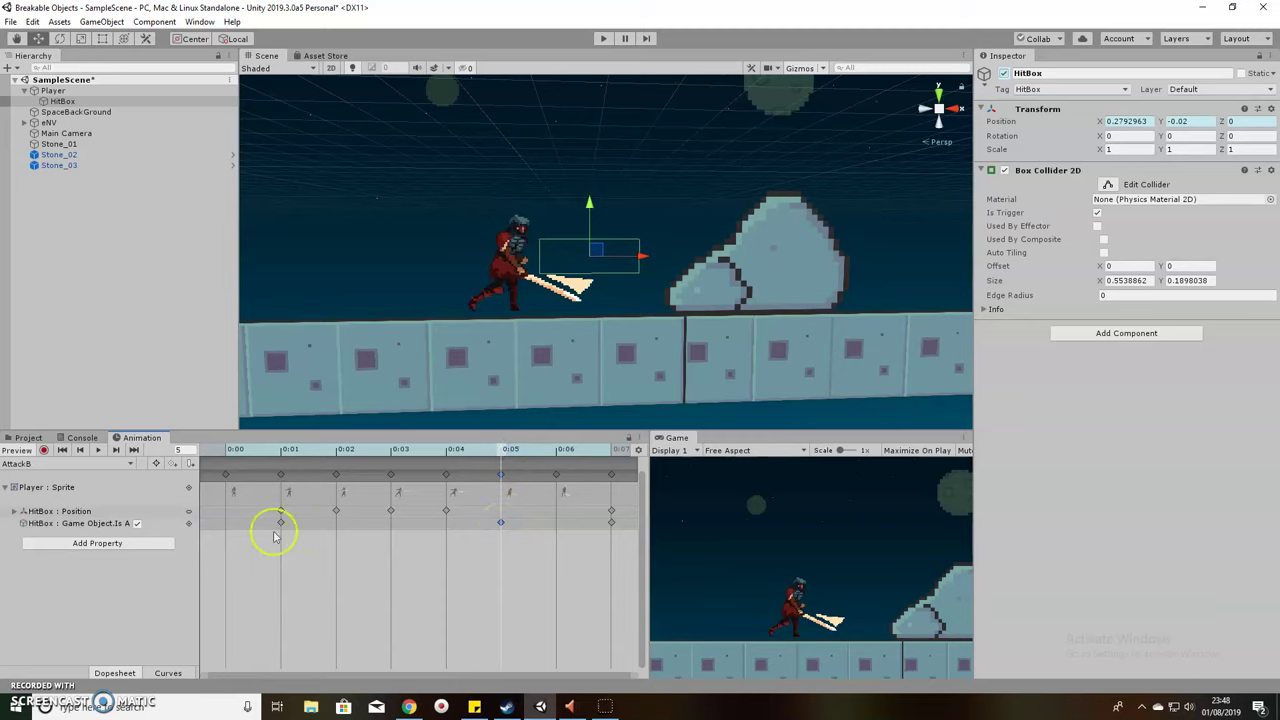
pyautogui.click(137, 524)
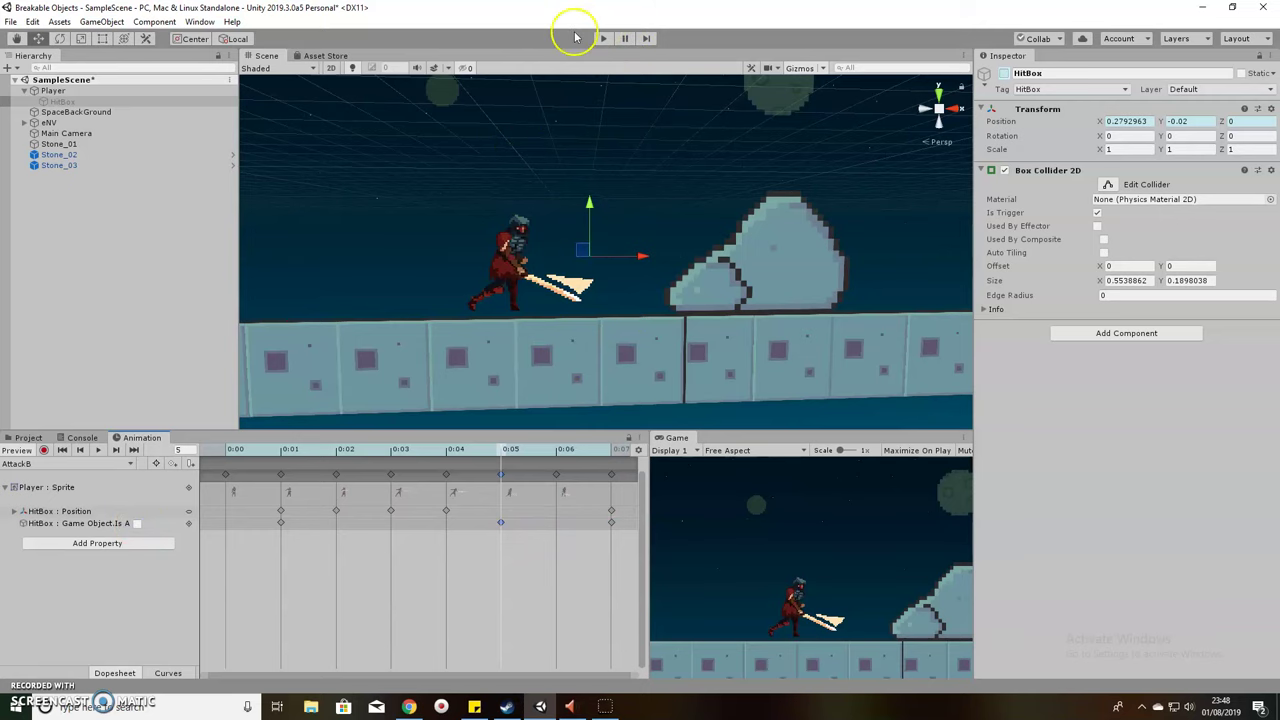
pyautogui.click(60, 91)
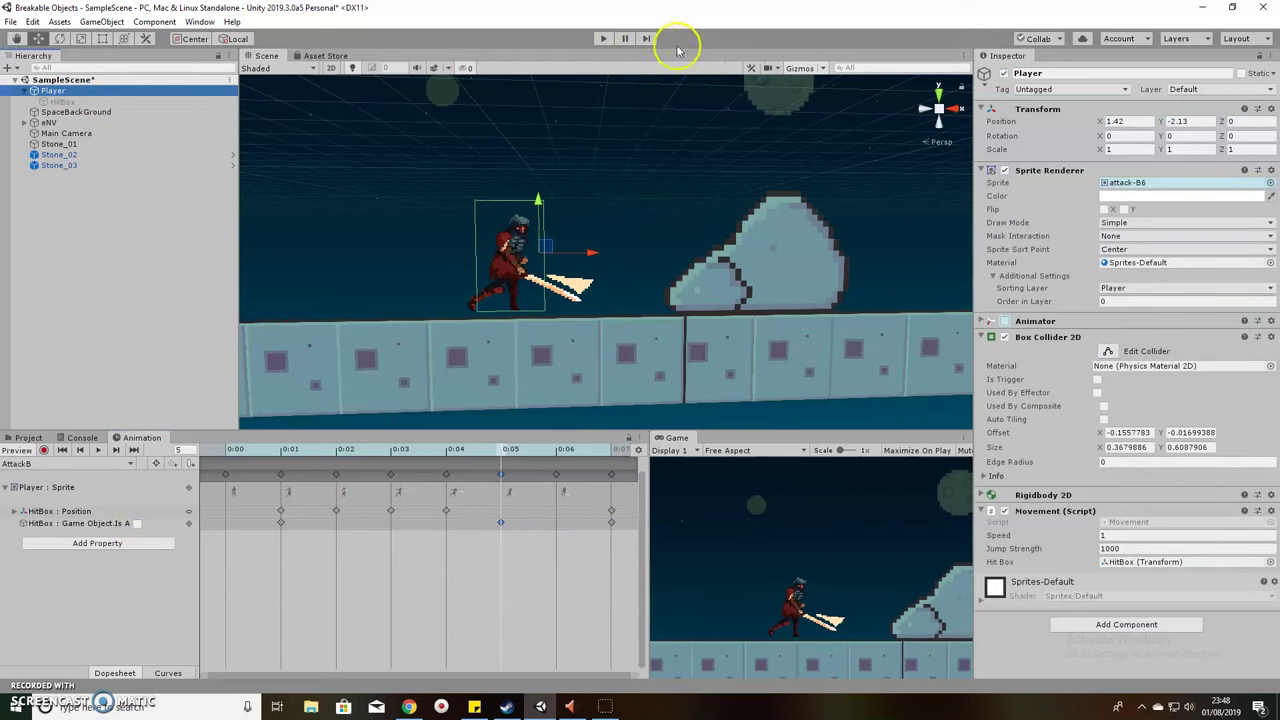
pyautogui.click(603, 38)
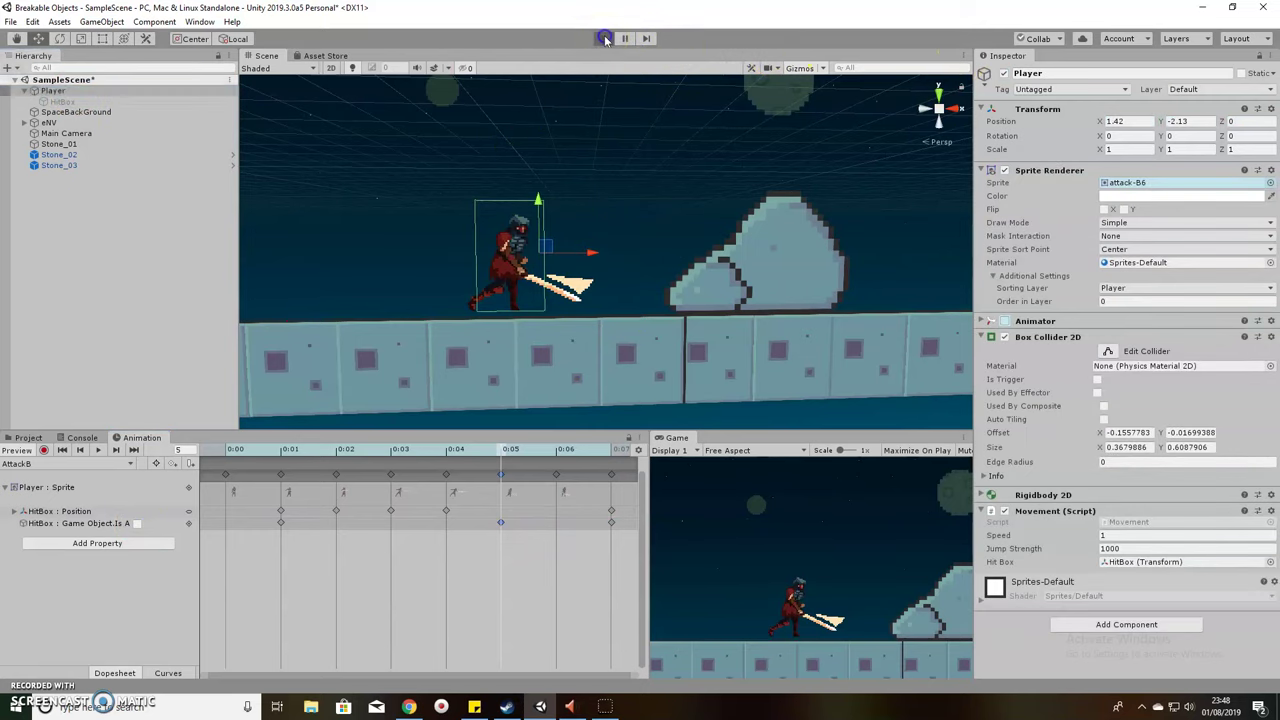
pyautogui.click(744, 438)
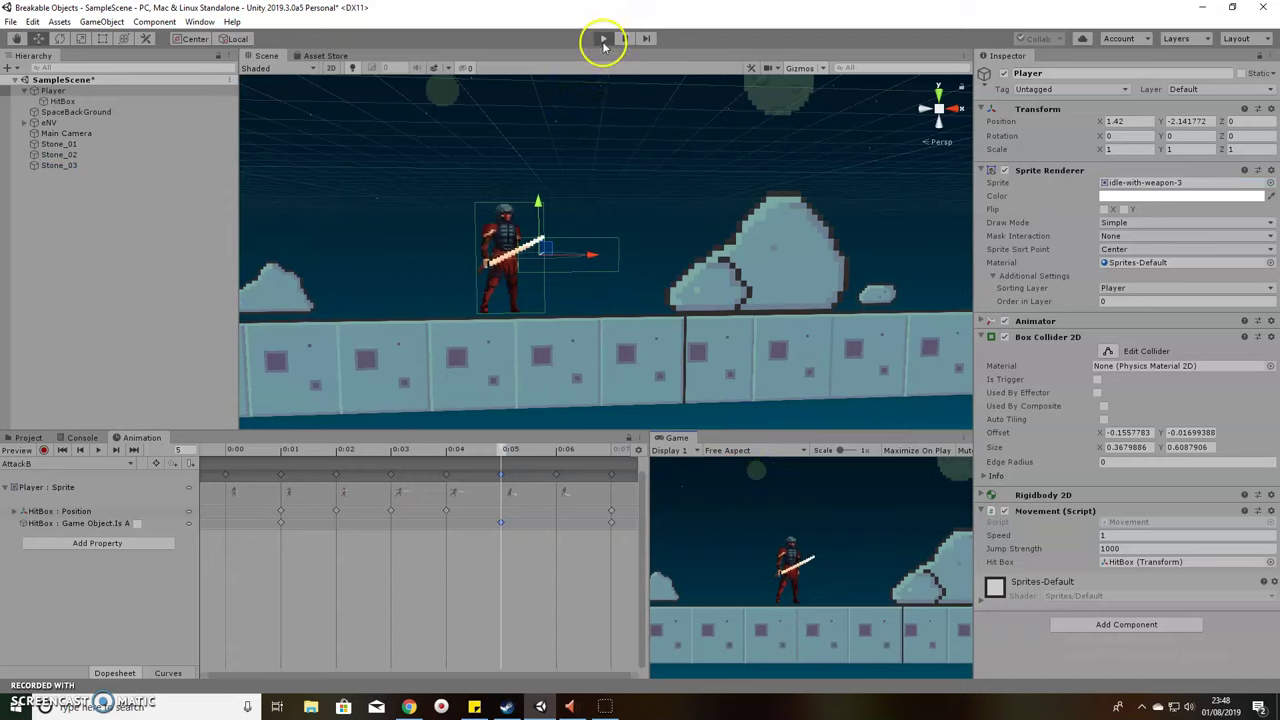
pyautogui.click(603, 40)
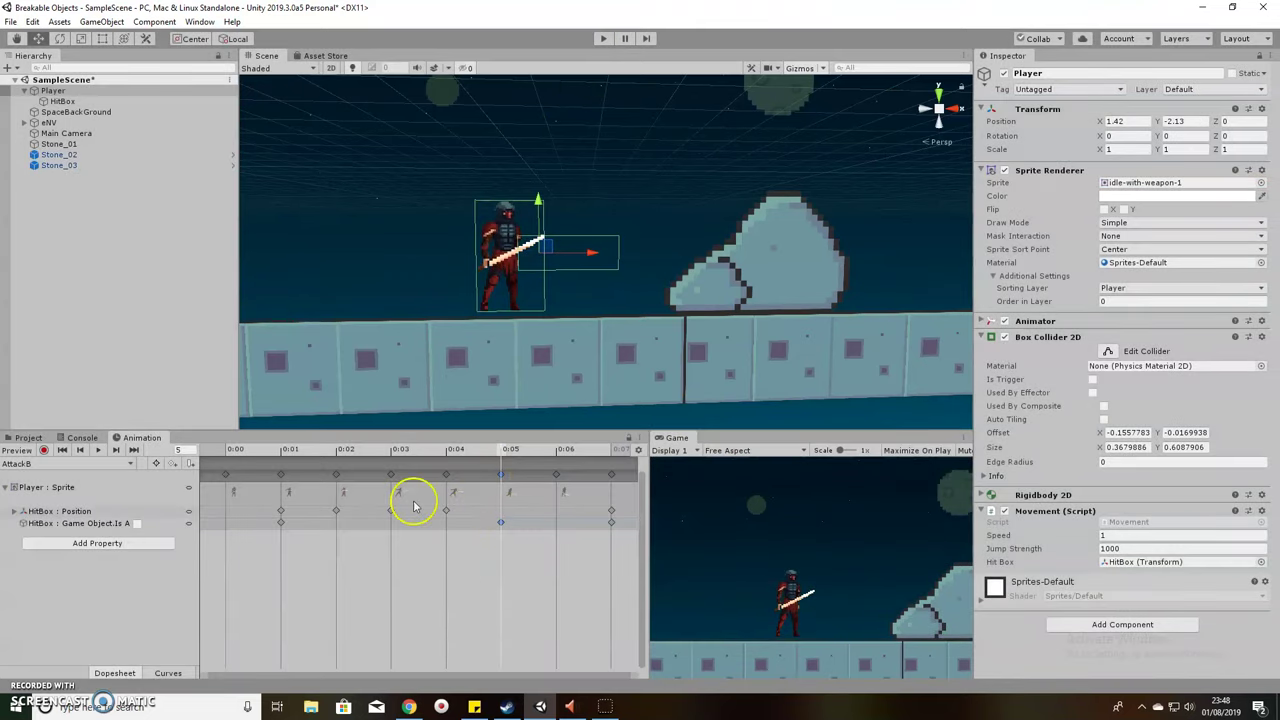
pyautogui.click(99, 452)
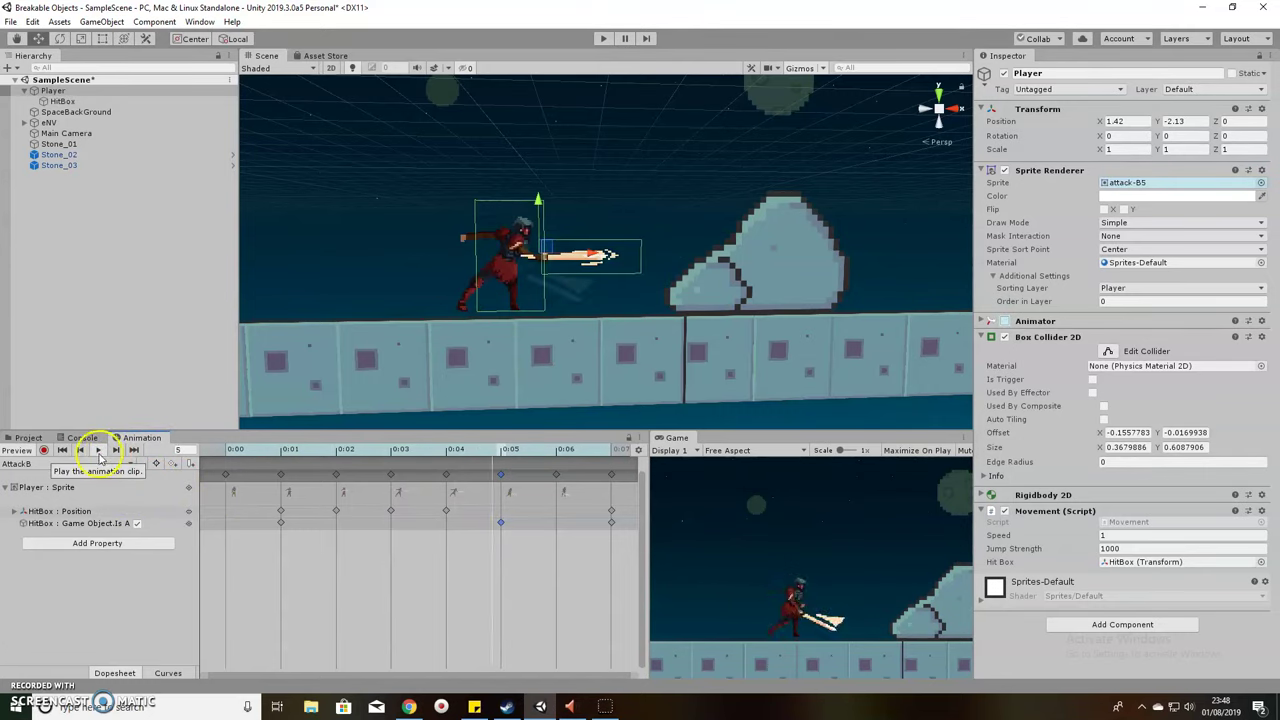
pyautogui.click(98, 450)
pyautogui.click(277, 452)
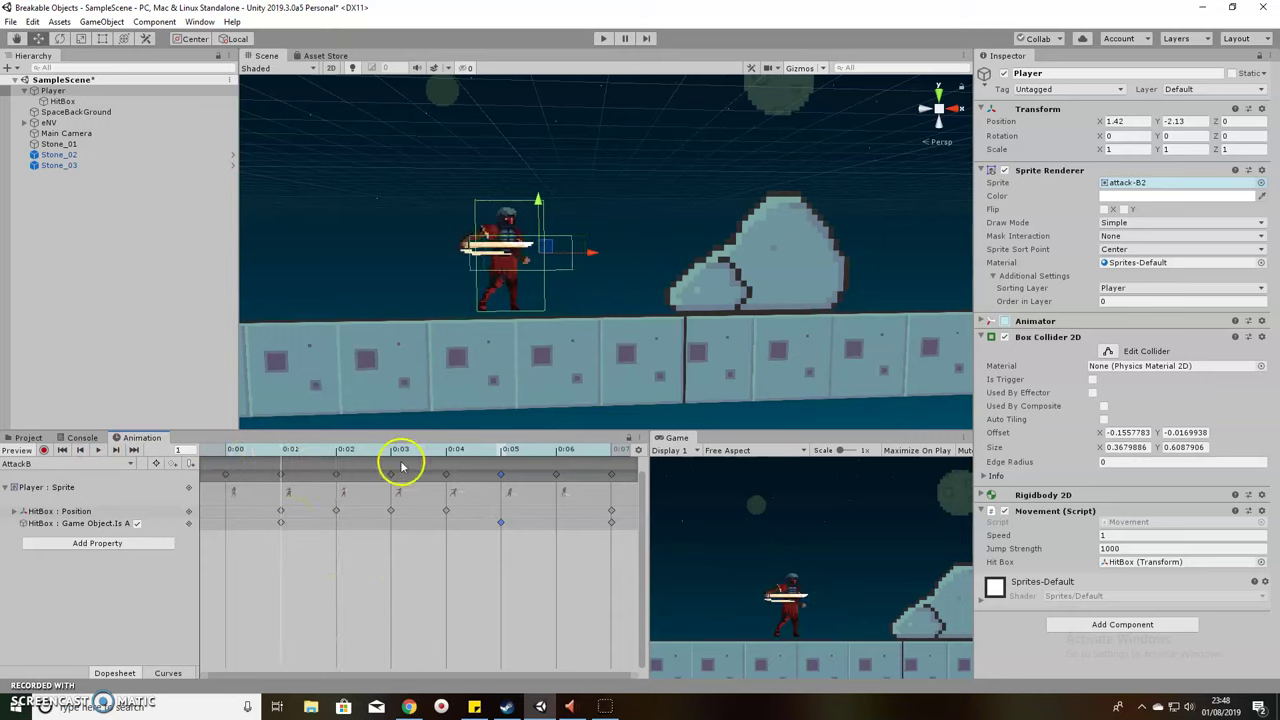
pyautogui.click(502, 451)
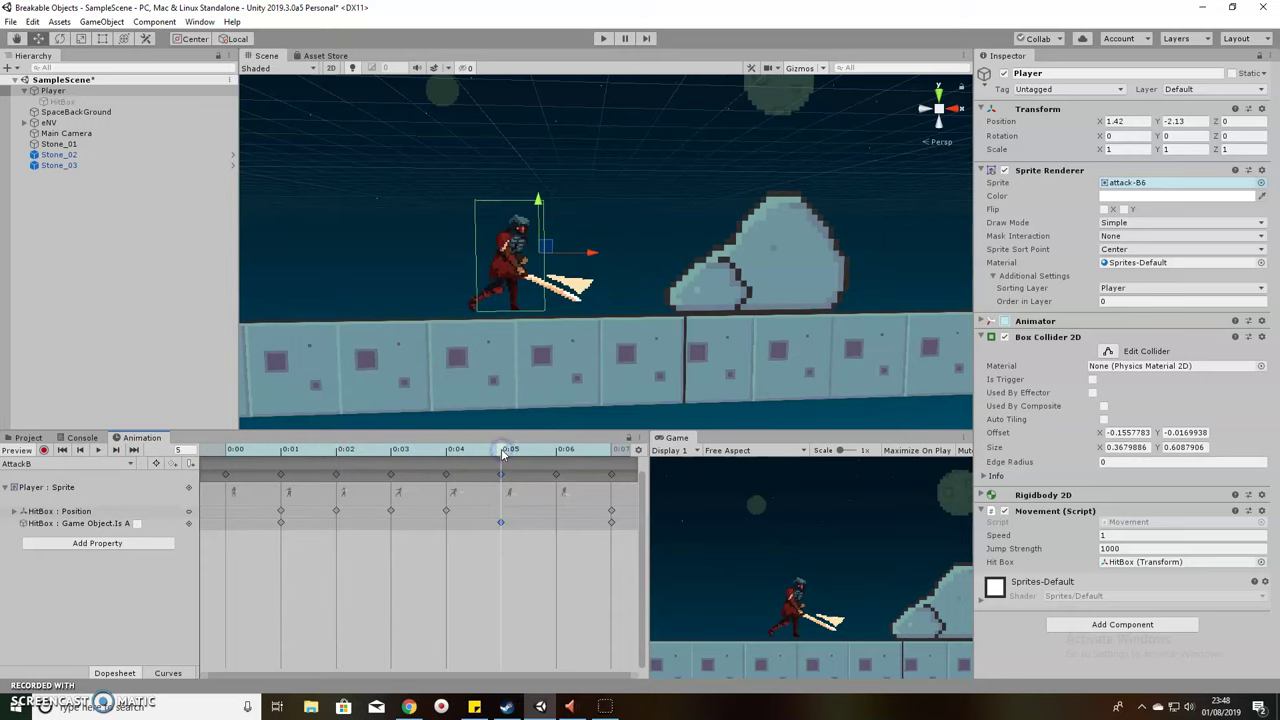
pyautogui.click(610, 451)
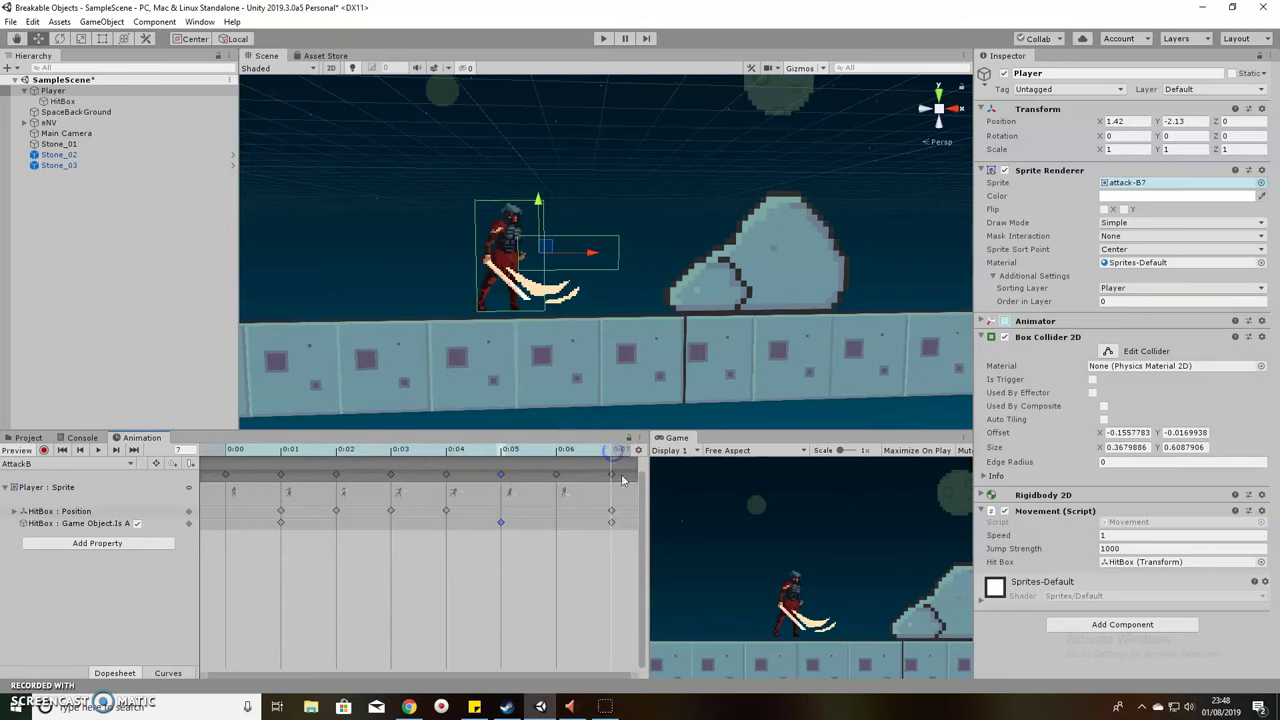
pyautogui.click(612, 522)
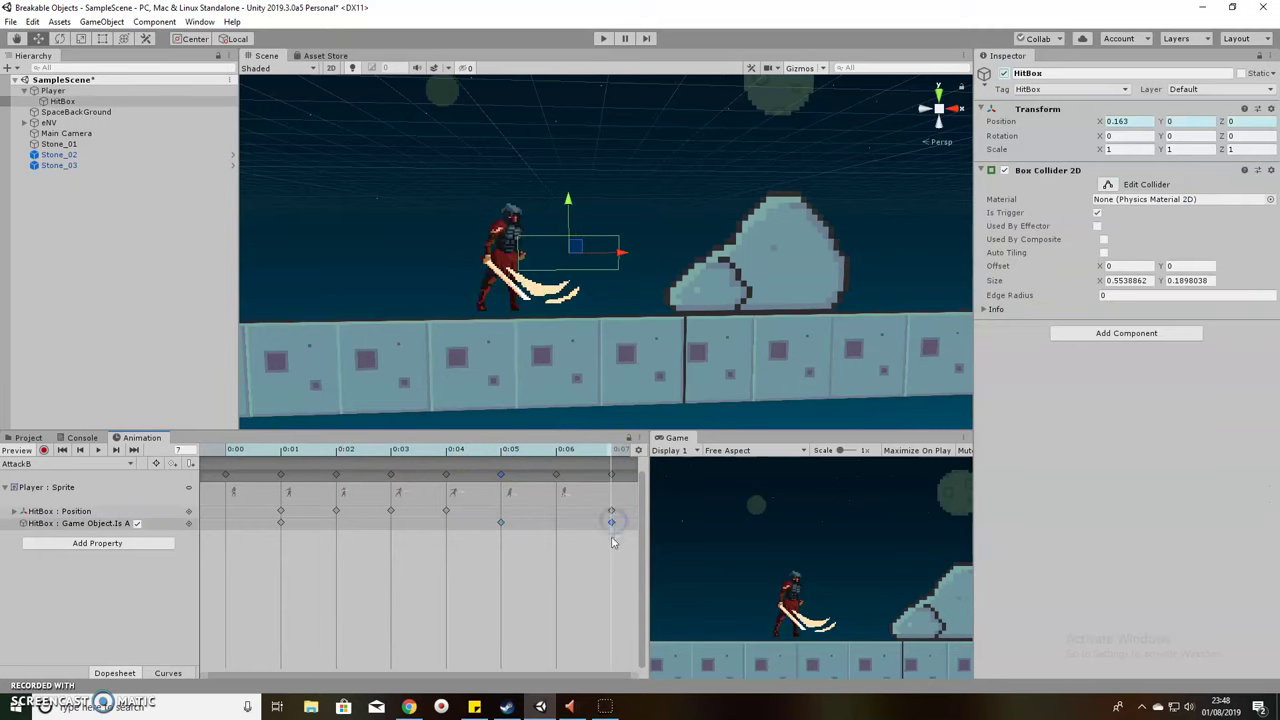
# Step: Delete the stray frame-7 Is Active and Position keys from the HitBox tracks
pyautogui.press('Delete')
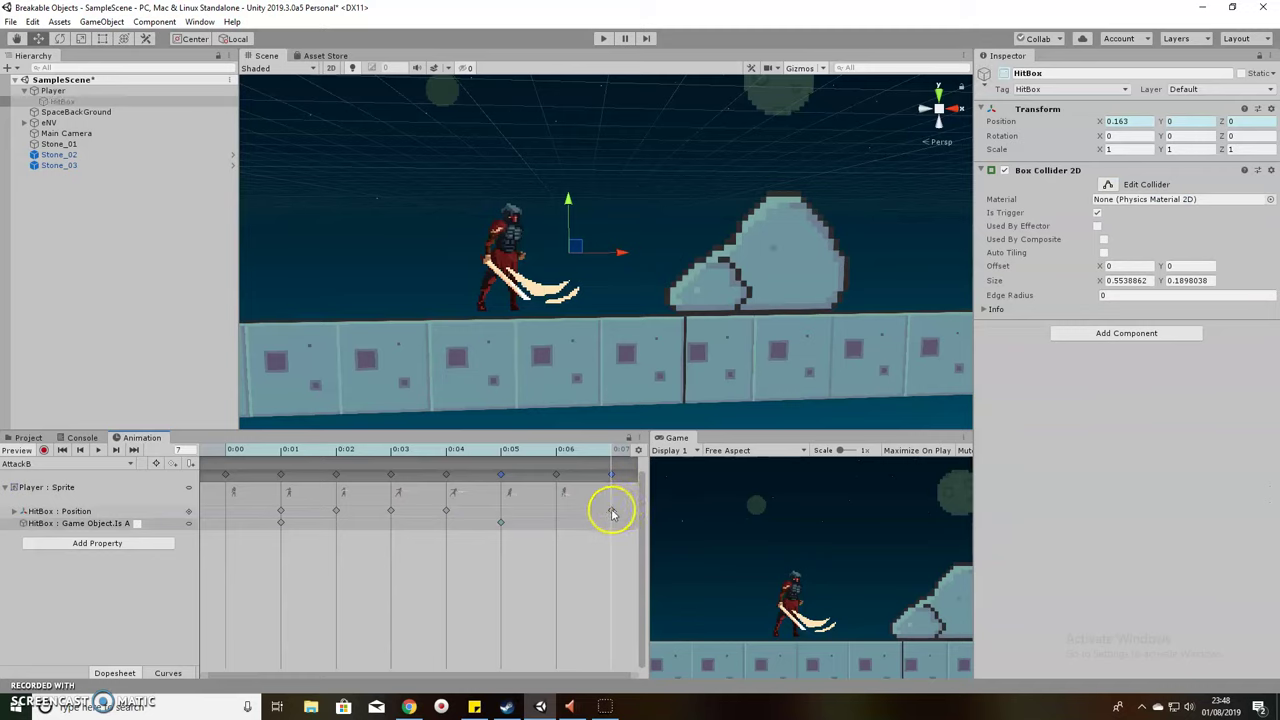
pyautogui.click(611, 511)
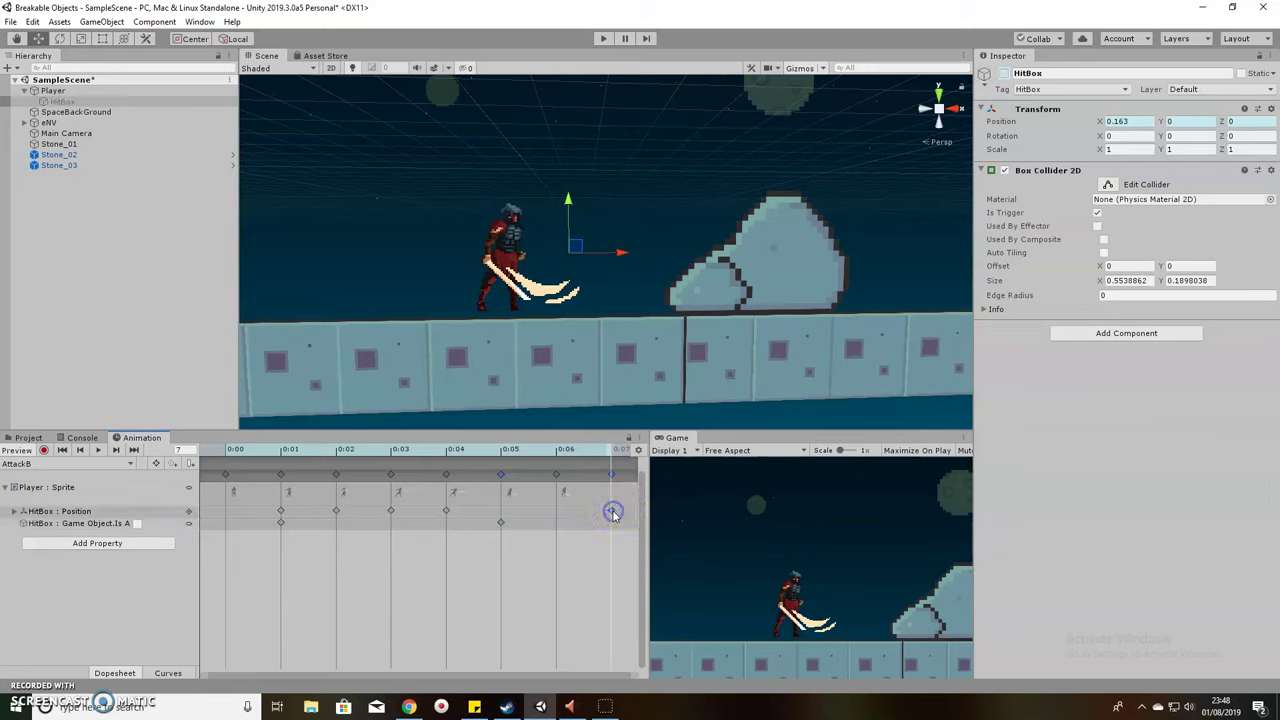
pyautogui.click(558, 452)
pyautogui.click(609, 450)
pyautogui.press('Delete')
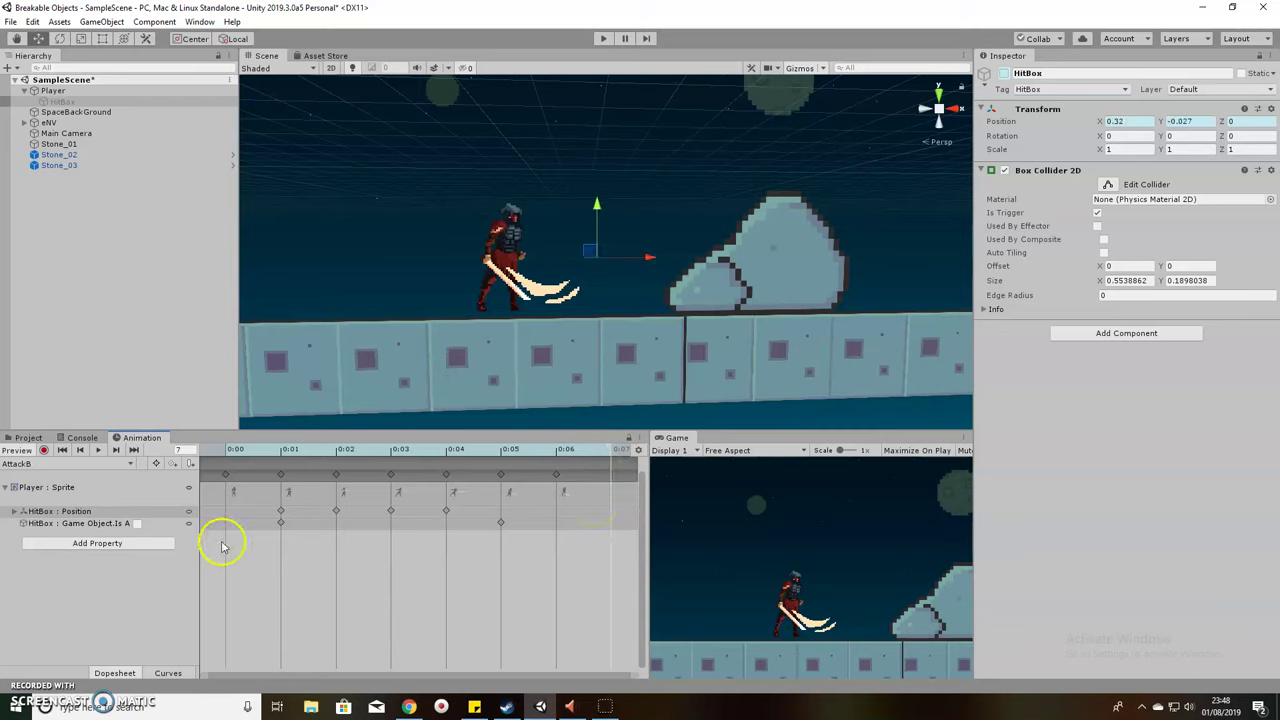
pyautogui.click(281, 525)
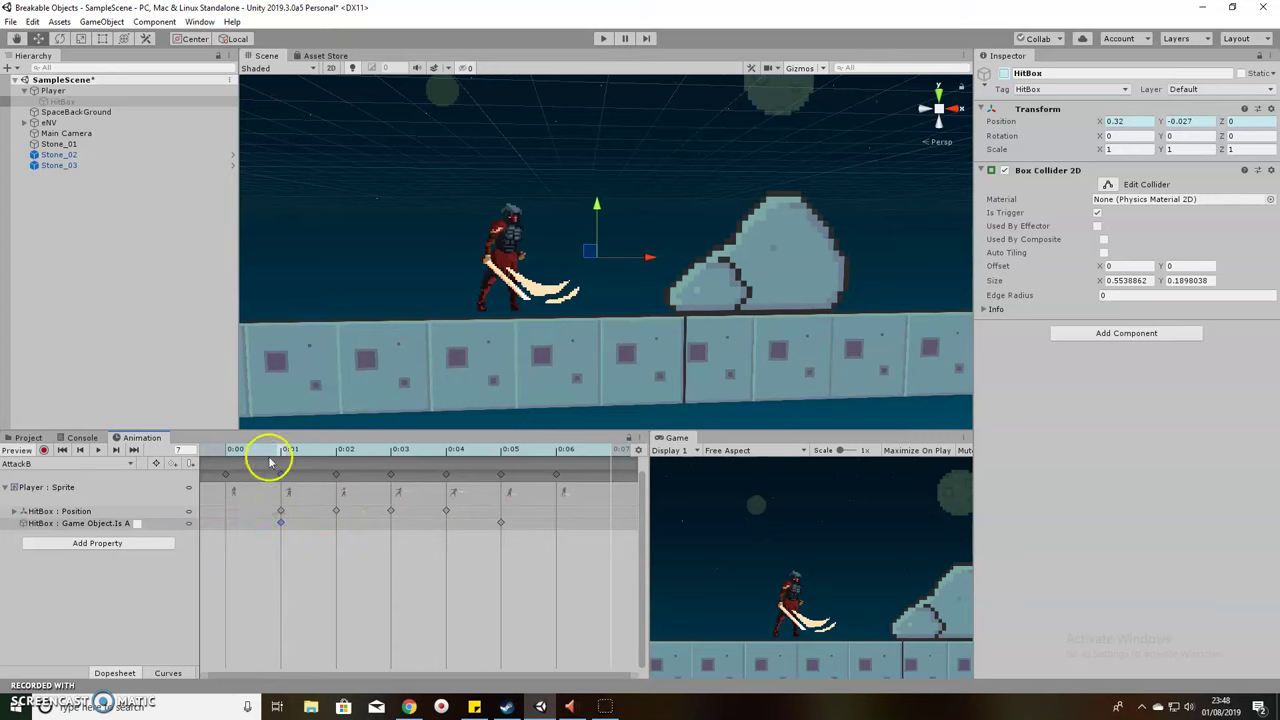
# Step: Check the HitBox at frames 1 and 5, then enter play mode to test the attack
pyautogui.moveTo(270, 462); pyautogui.dragTo(282, 455)
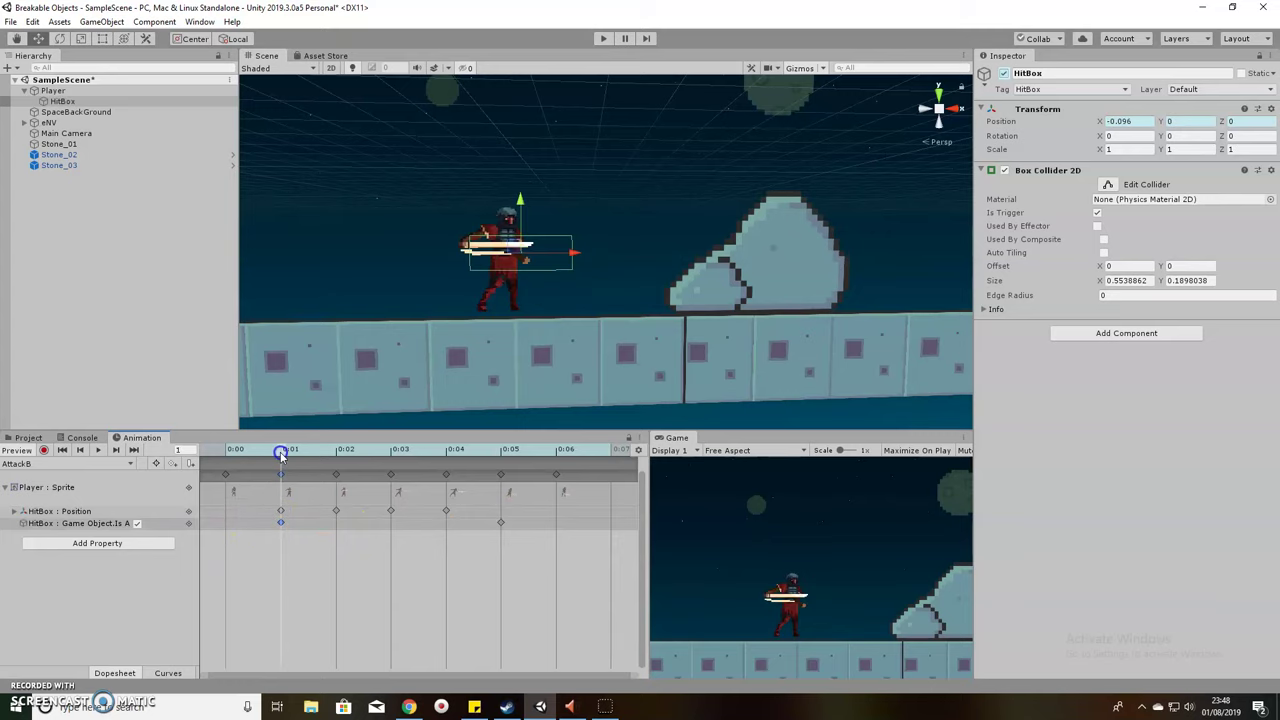
pyautogui.click(503, 450)
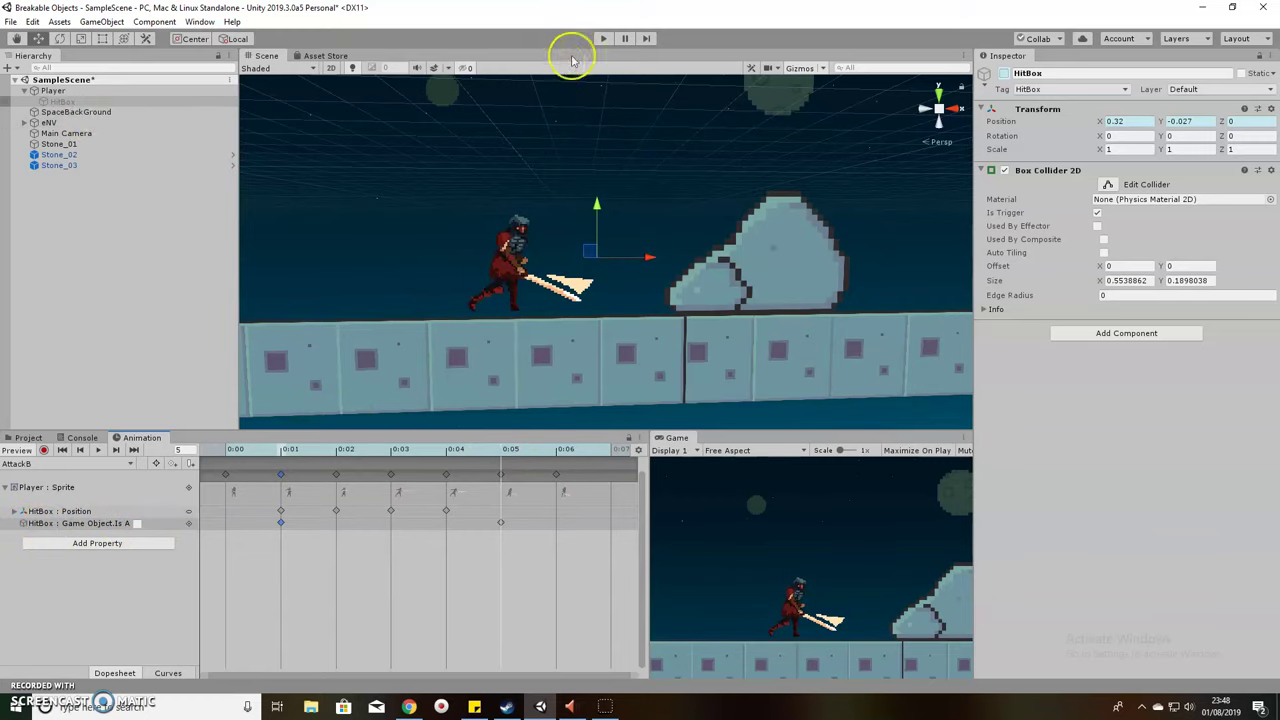
pyautogui.click(603, 38)
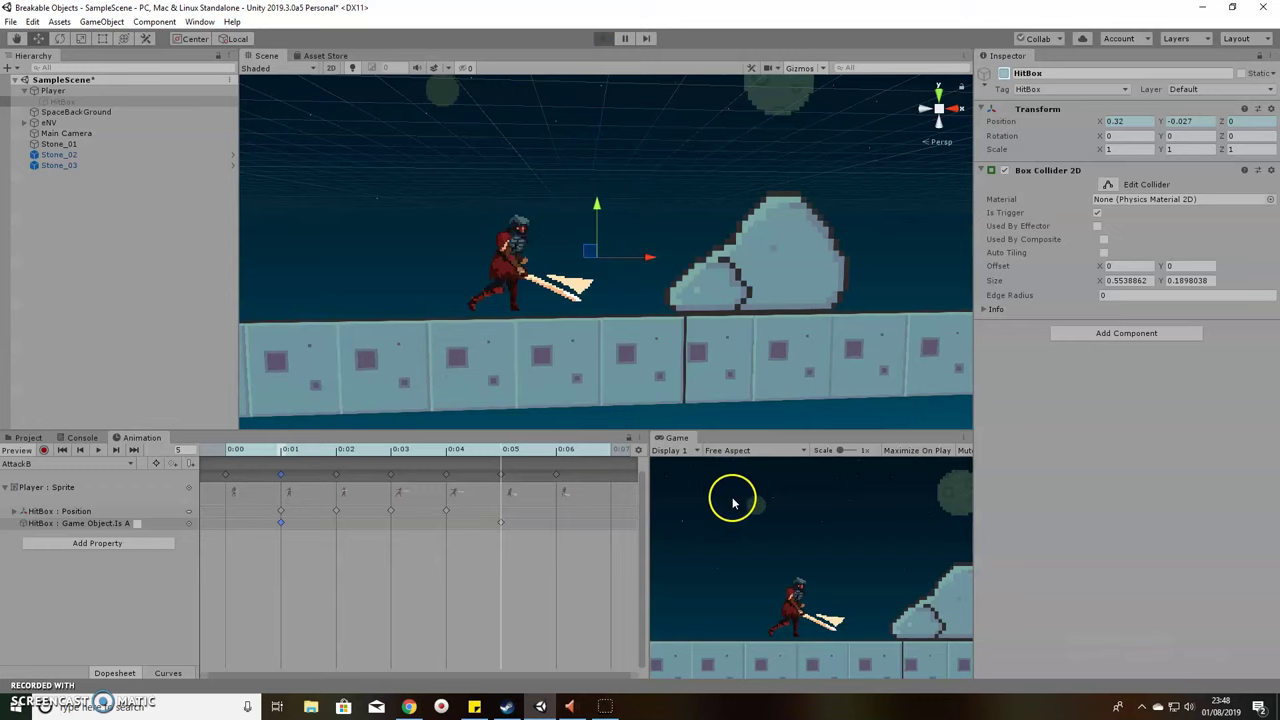
# Step: Trigger the attack, then set HitBox to start disabled in the scene and rerun the test
pyautogui.click(806, 548)
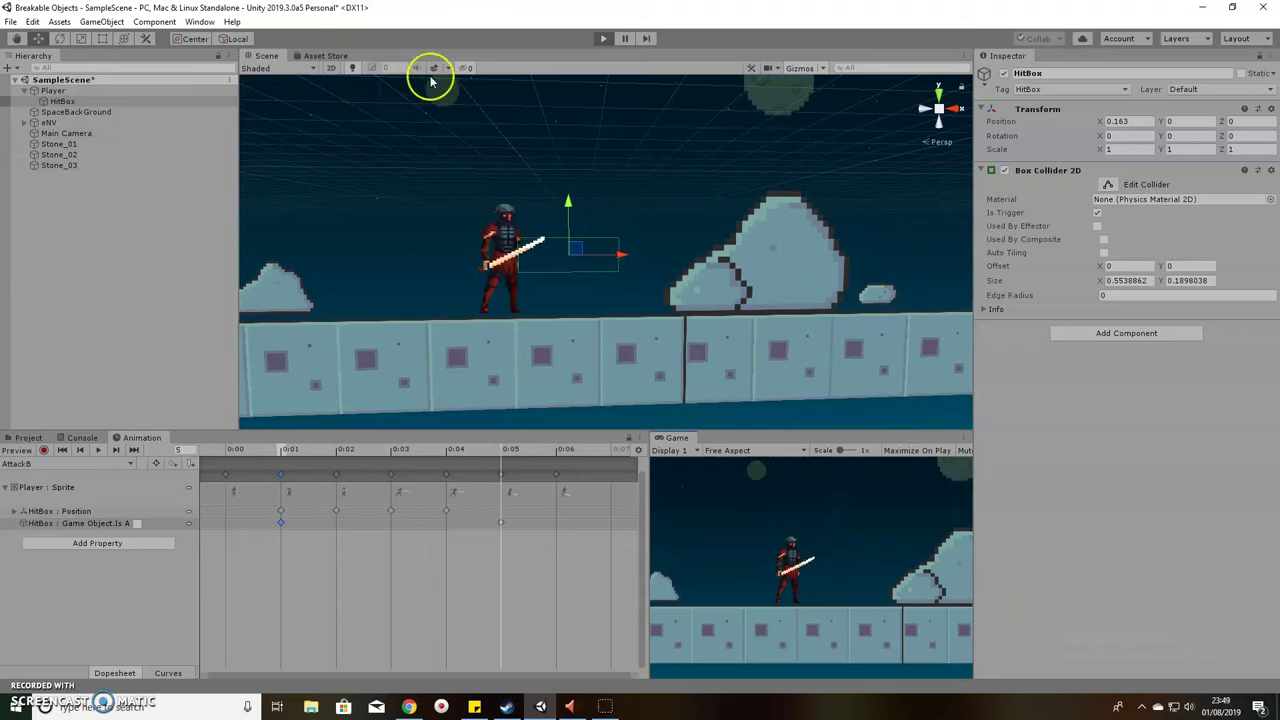
pyautogui.click(604, 38)
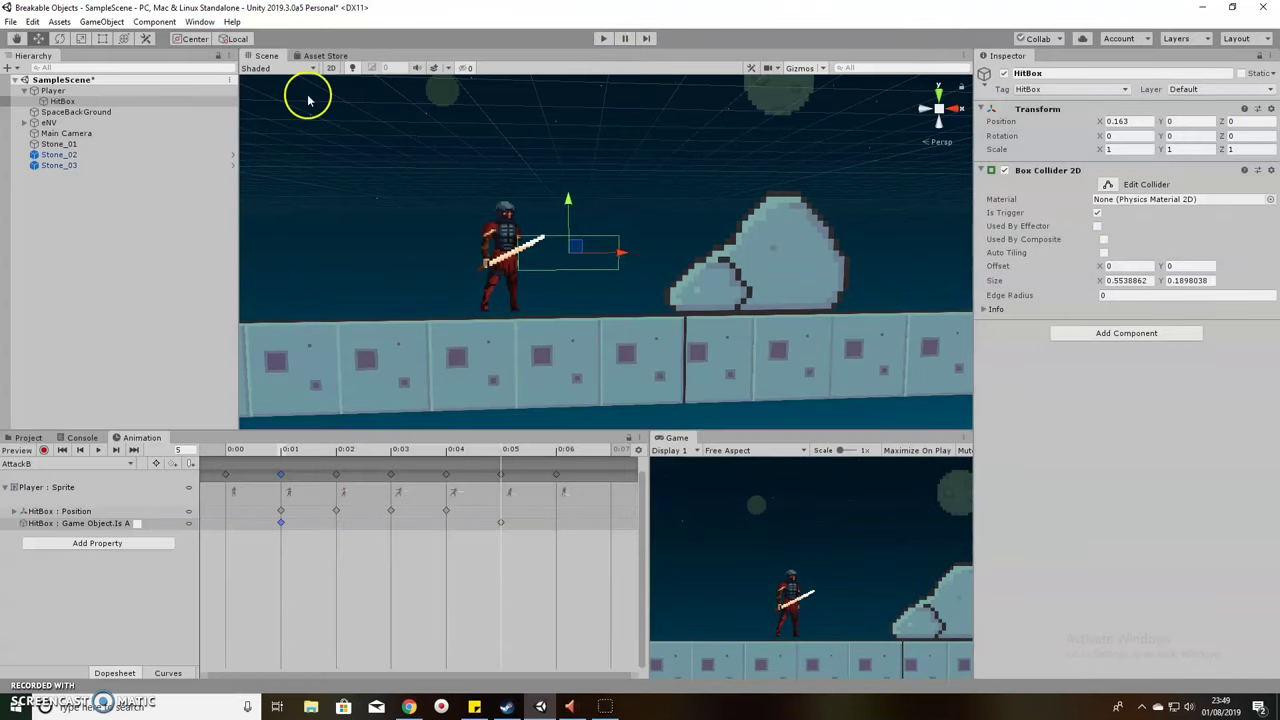
pyautogui.click(52, 91)
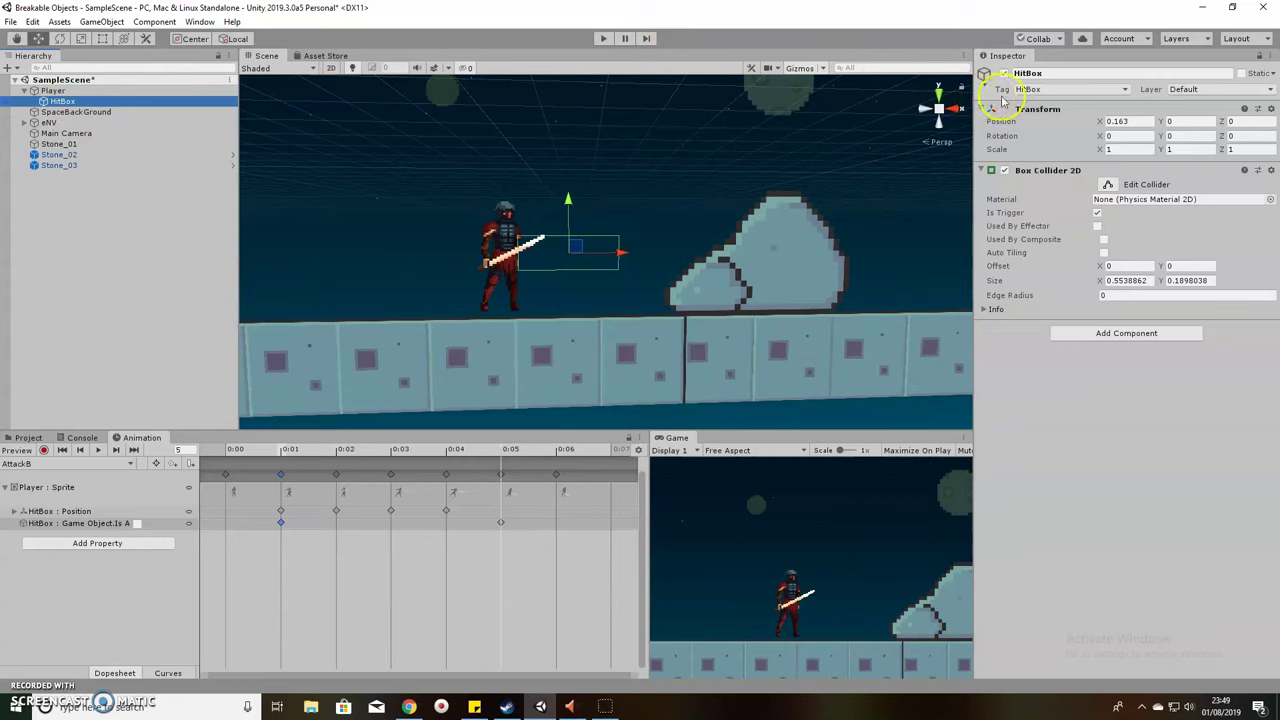
pyautogui.click(1004, 73)
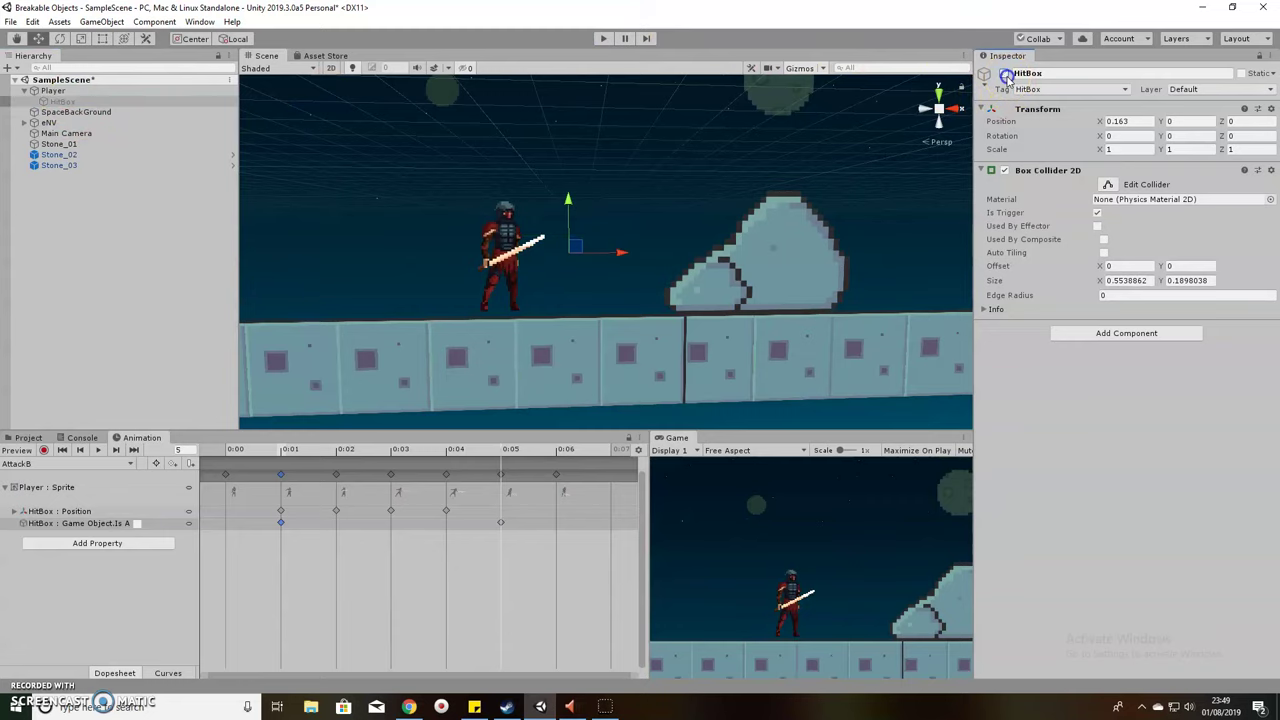
pyautogui.click(609, 44)
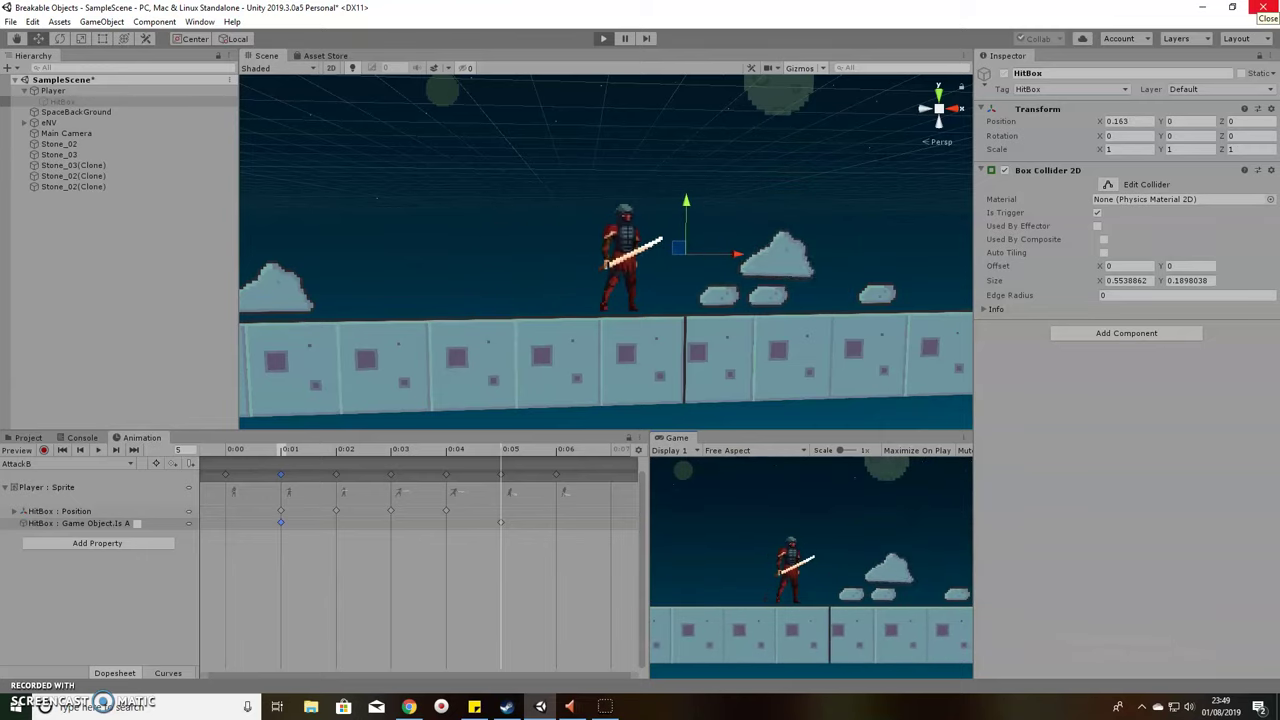
pyautogui.click(603, 38)
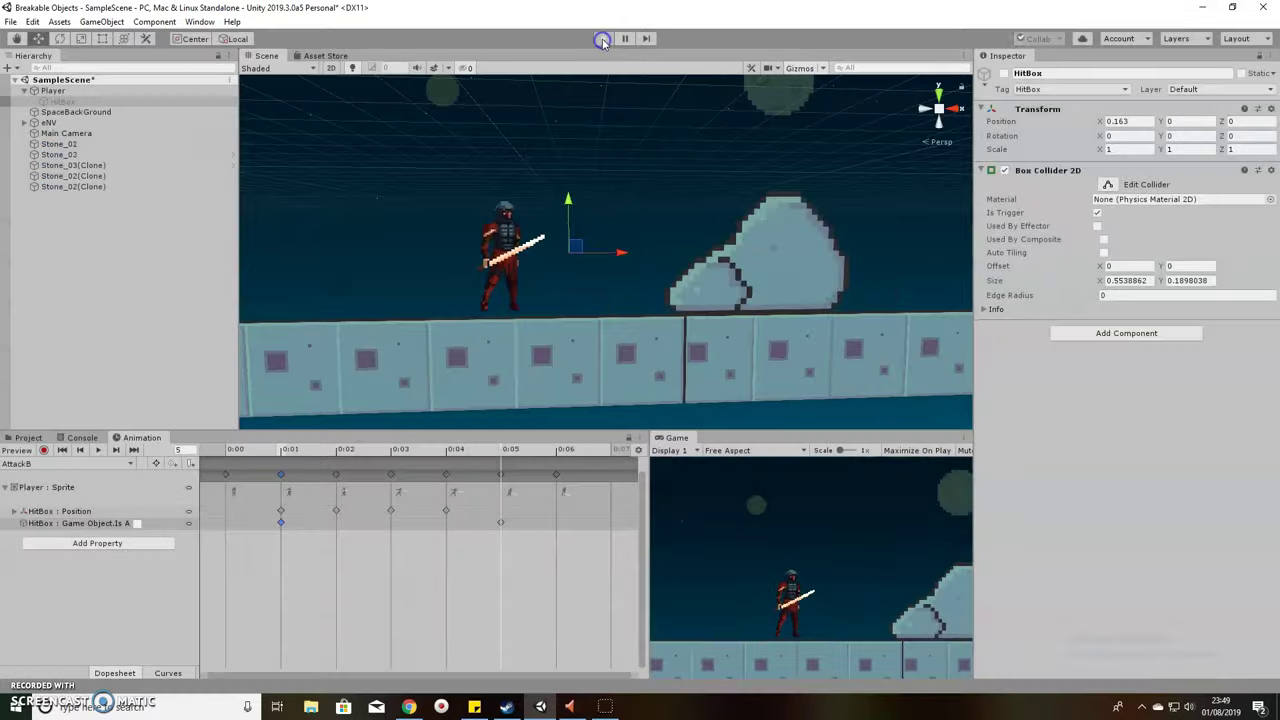